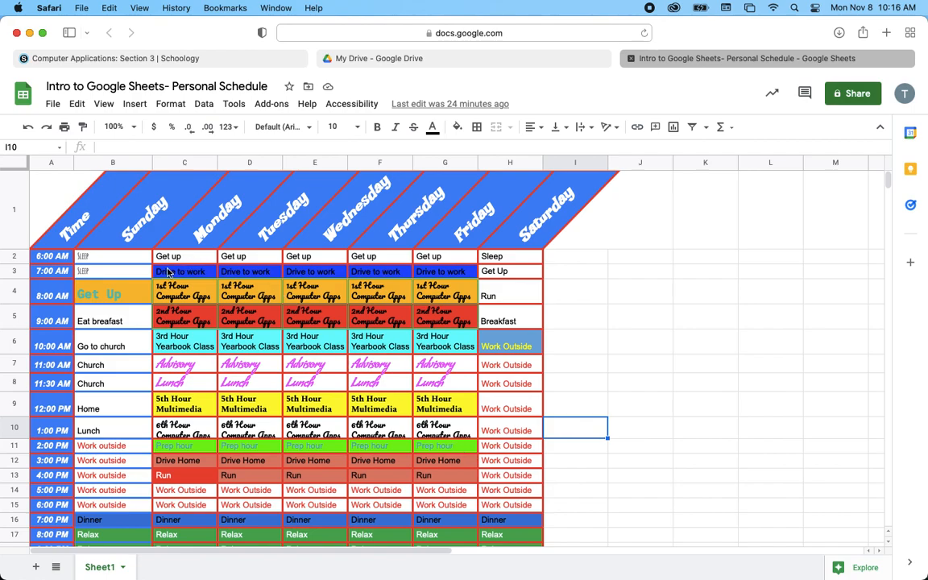
- Examine how whole columns, whole rows and individual cells of the schedule are selected, and where a cell's contents appear
{"action": "left_click", "coordinate": [113, 163]}
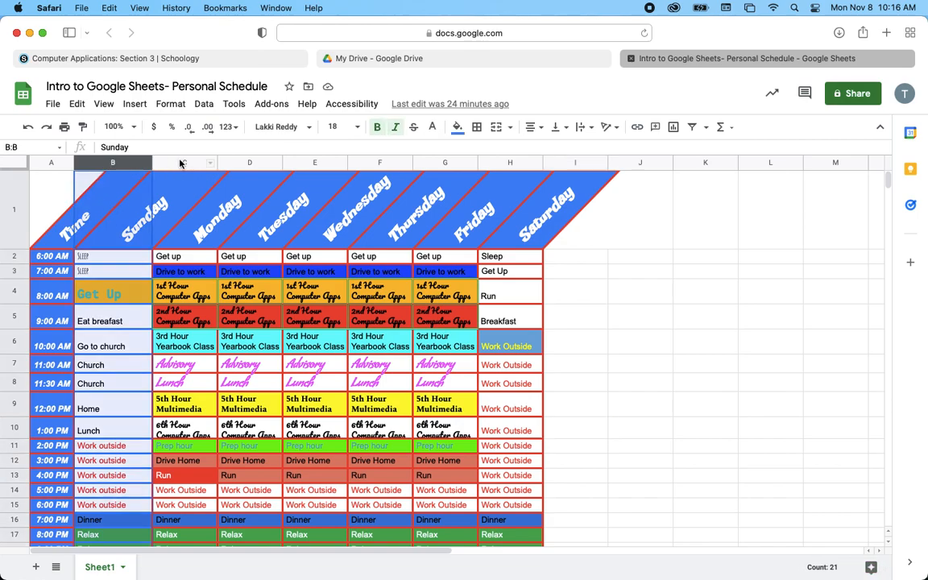
{"action": "left_click", "coordinate": [182, 162]}
{"action": "left_click", "coordinate": [229, 163]}
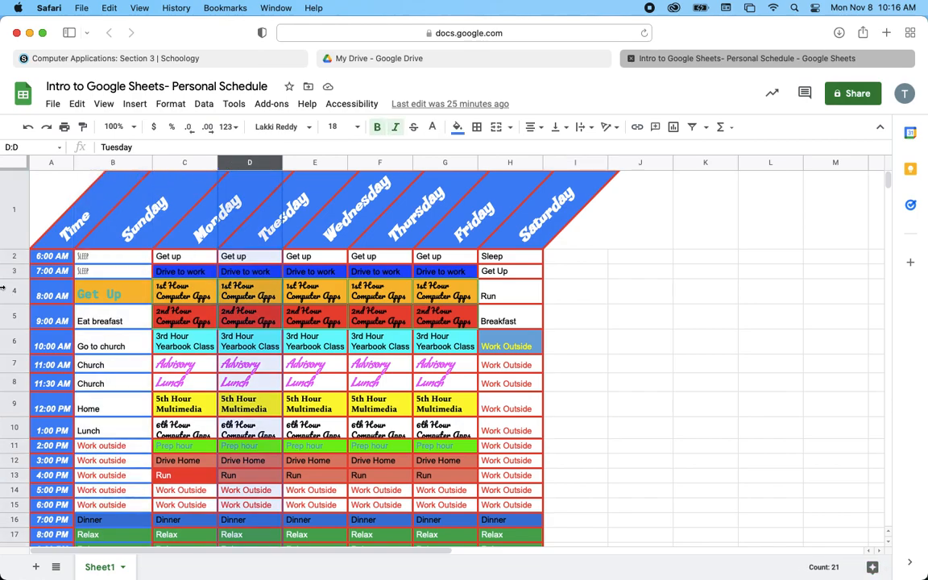
{"action": "left_click", "coordinate": [14, 292]}
{"action": "left_click", "coordinate": [13, 321]}
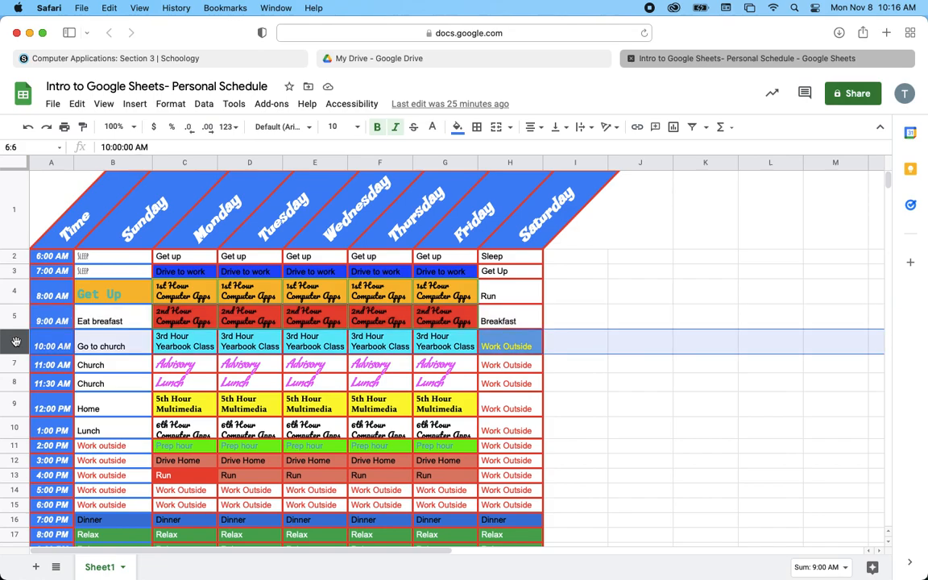
{"action": "left_click", "coordinate": [106, 346]}
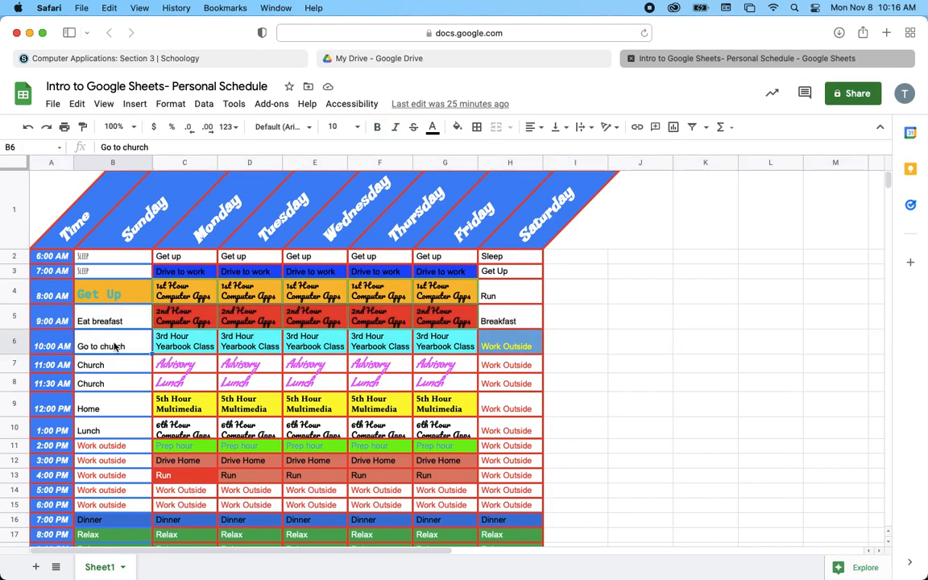
{"action": "left_click", "coordinate": [183, 346]}
{"action": "left_click", "coordinate": [195, 407]}
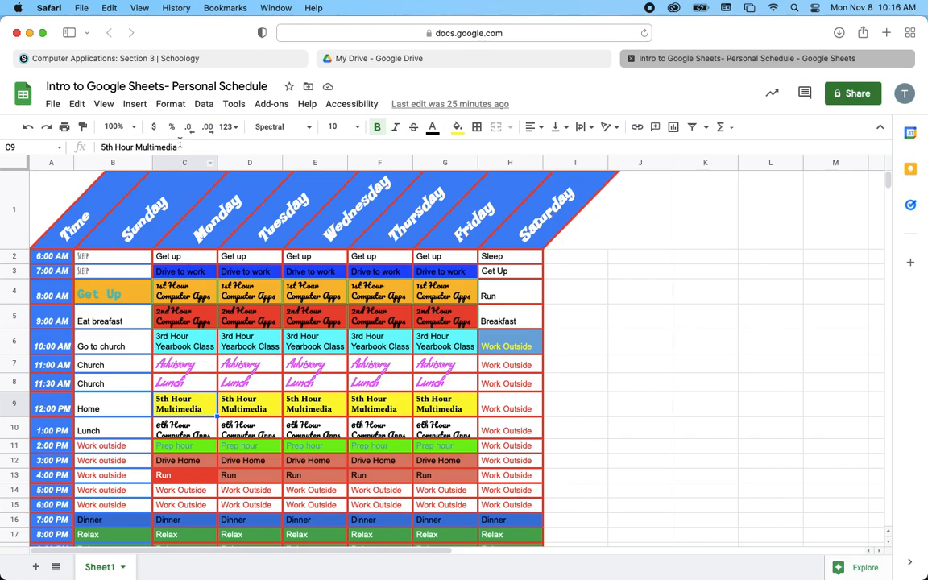
- Examine the font, font size, text color, fill color and border options for Monday's Lunch cell C8
{"action": "left_click", "coordinate": [193, 380]}
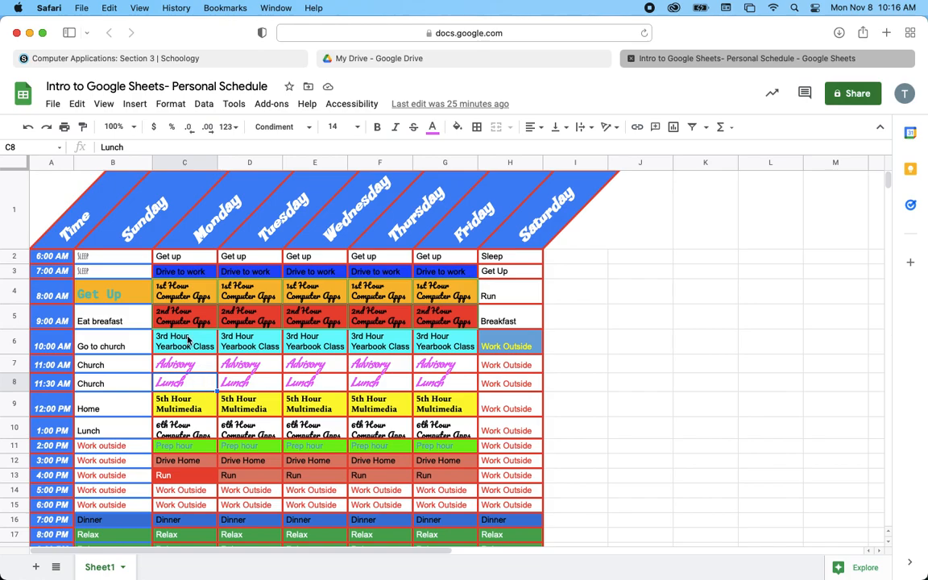
{"action": "left_click", "coordinate": [126, 146]}
{"action": "left_click_drag", "start_coordinate": [126, 146], "coordinate": [96, 148]}
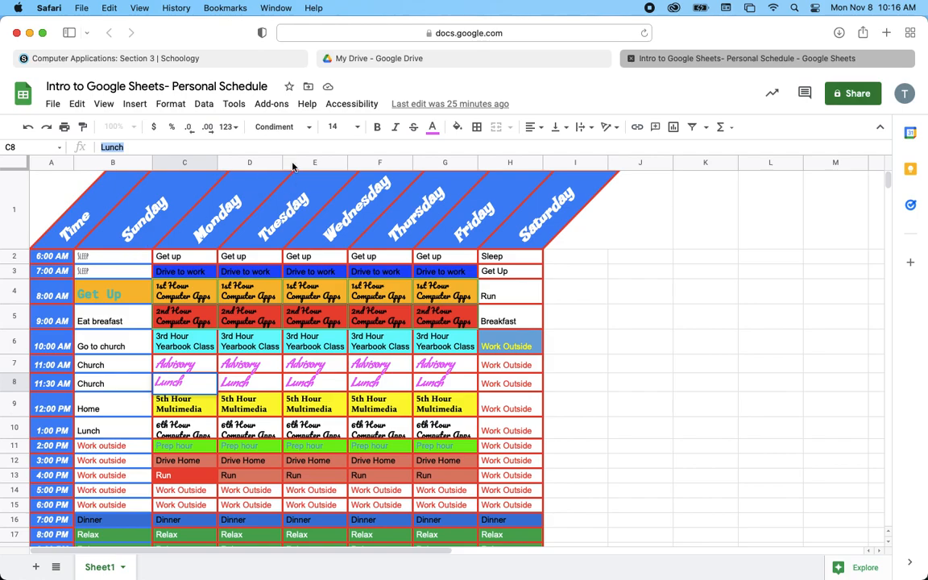
{"action": "left_click", "coordinate": [306, 131]}
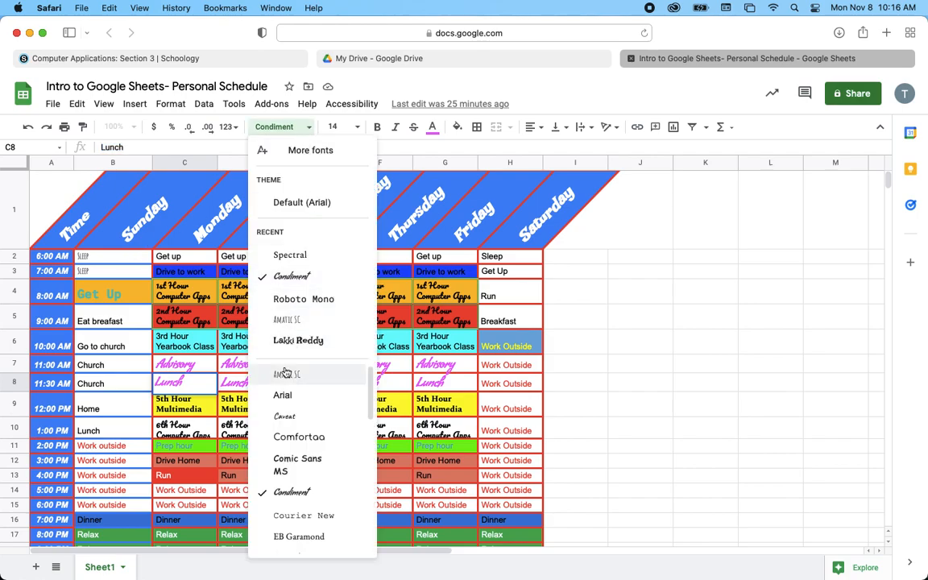
{"action": "left_click", "coordinate": [358, 126]}
{"action": "left_click", "coordinate": [431, 126]}
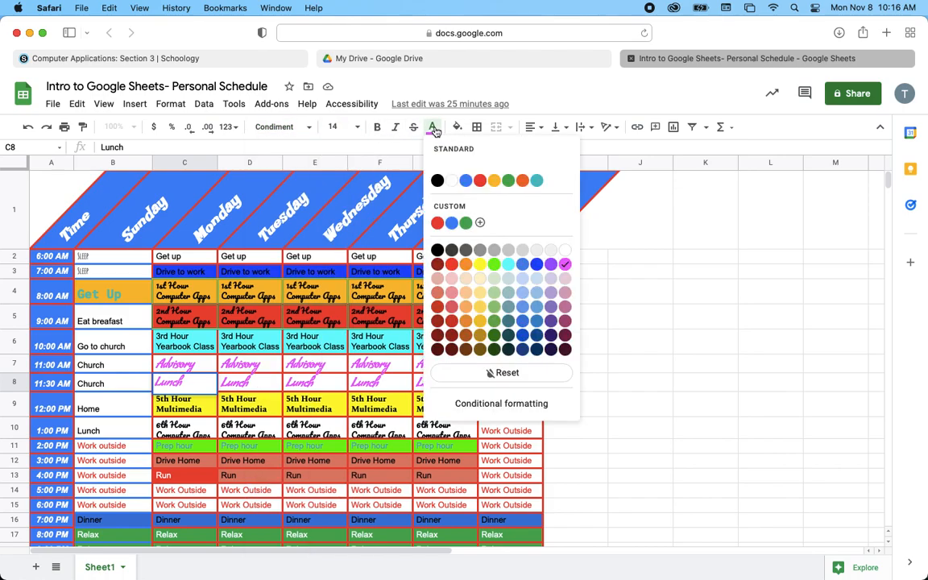
{"action": "left_click", "coordinate": [457, 127]}
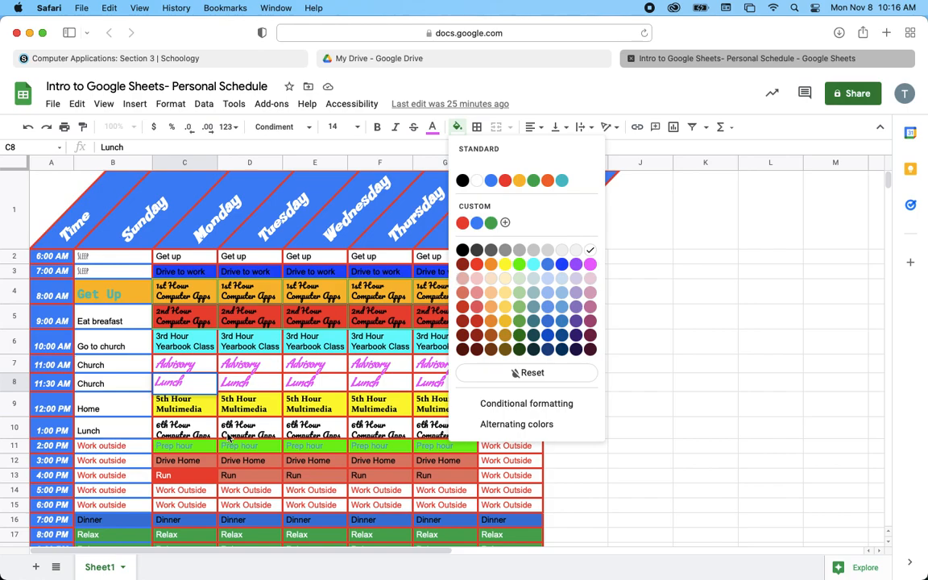
{"action": "left_click", "coordinate": [478, 129]}
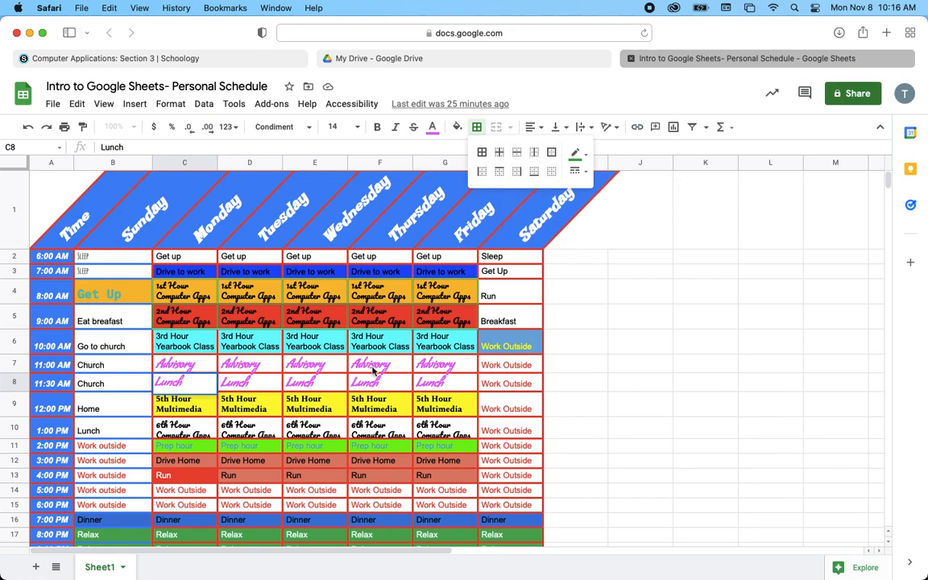
- Apply thick solid magenta borders on all sides of the Advisory and Lunch cells C7:G8
{"action": "left_click_drag", "start_coordinate": [186, 367], "coordinate": [453, 389]}
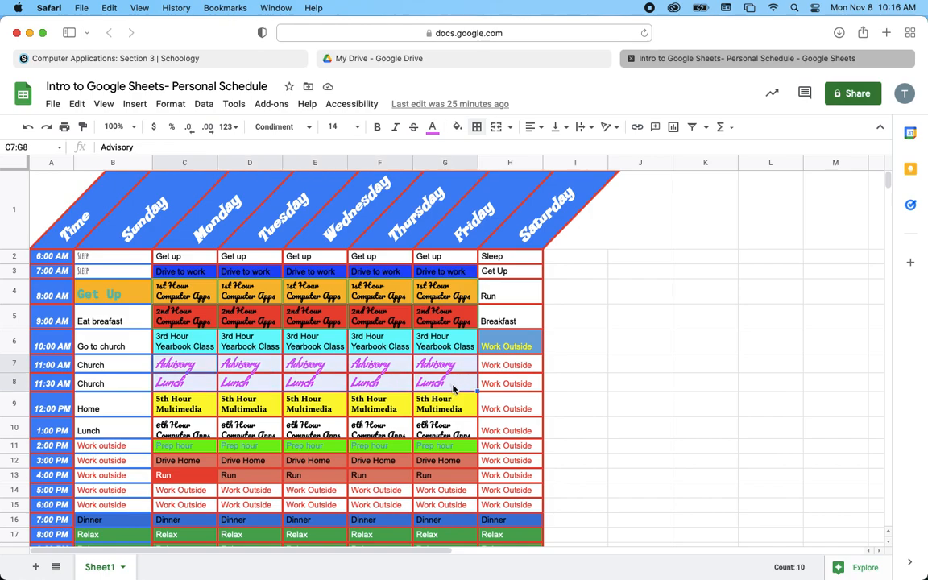
{"action": "left_click", "coordinate": [476, 127]}
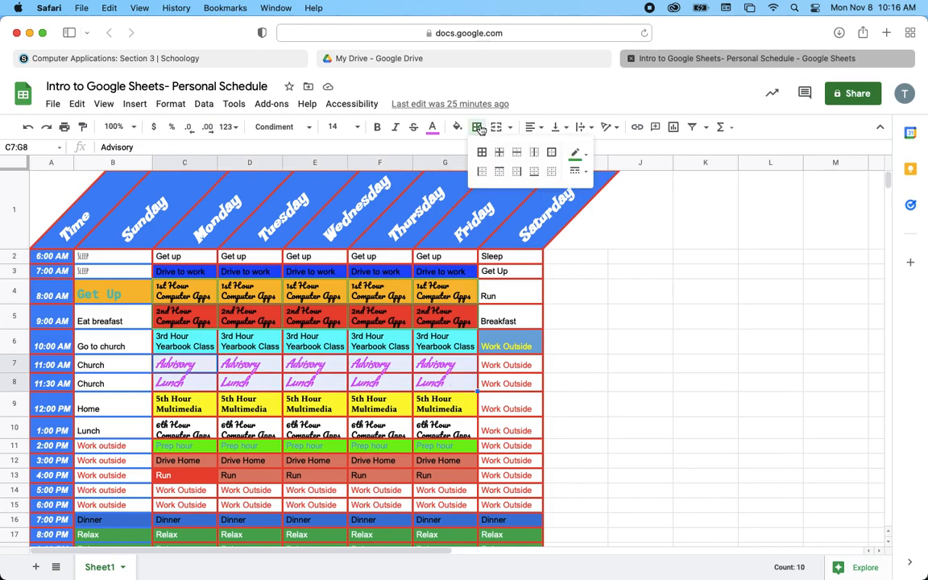
{"action": "left_click", "coordinate": [577, 153]}
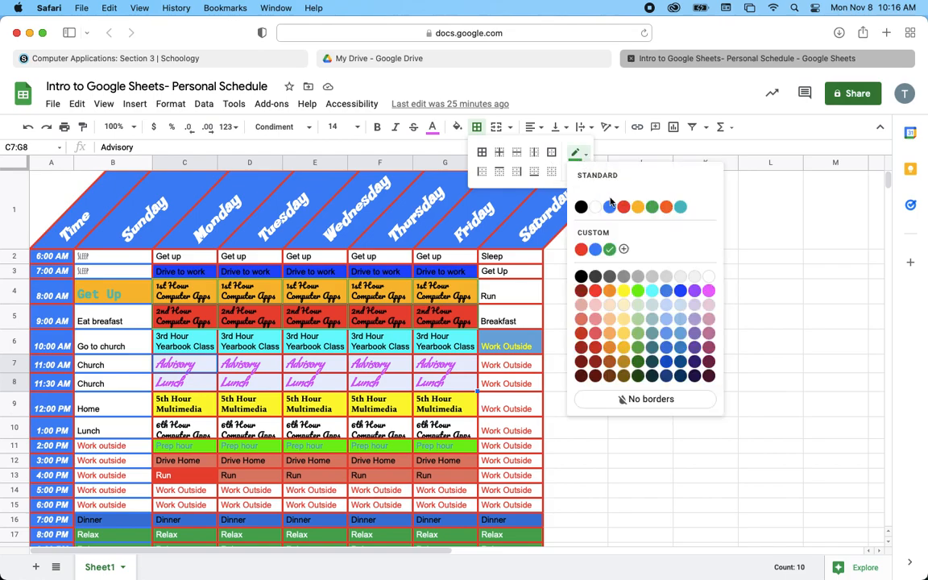
{"action": "left_click", "coordinate": [709, 292]}
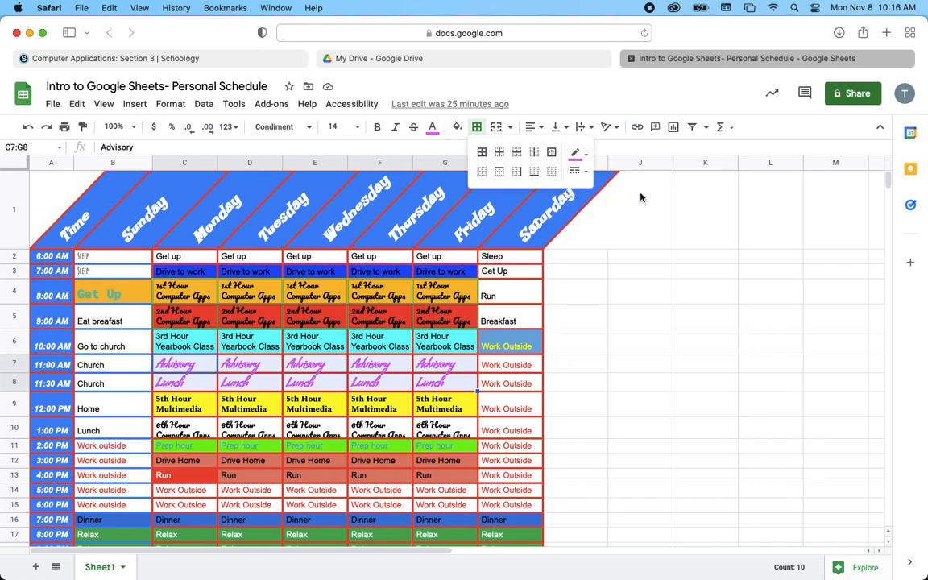
{"action": "left_click", "coordinate": [577, 171]}
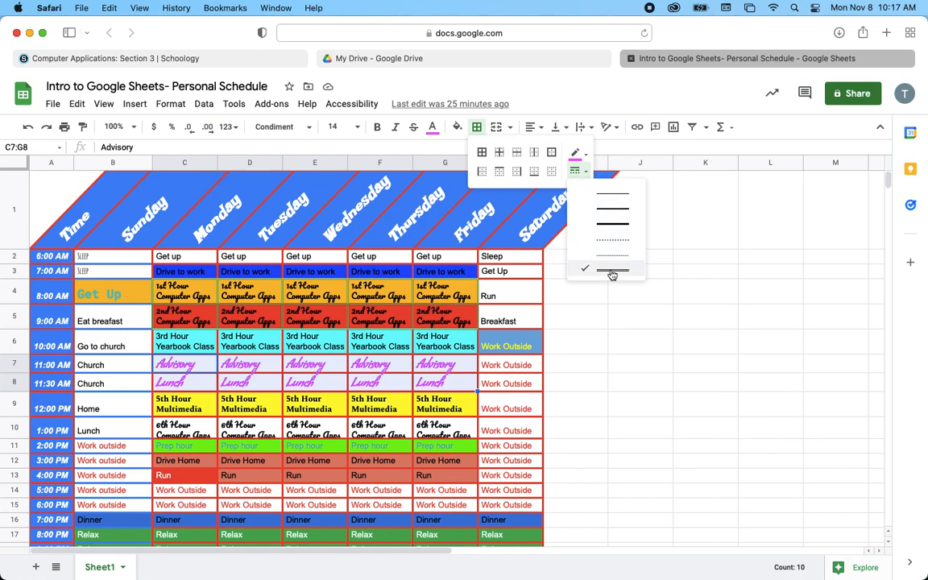
{"action": "left_click", "coordinate": [612, 222]}
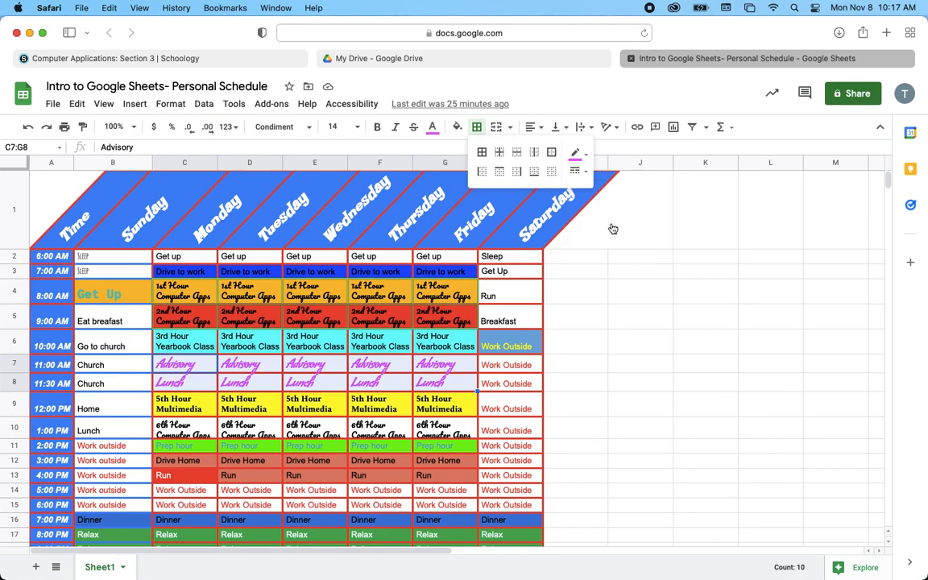
{"action": "left_click", "coordinate": [482, 153]}
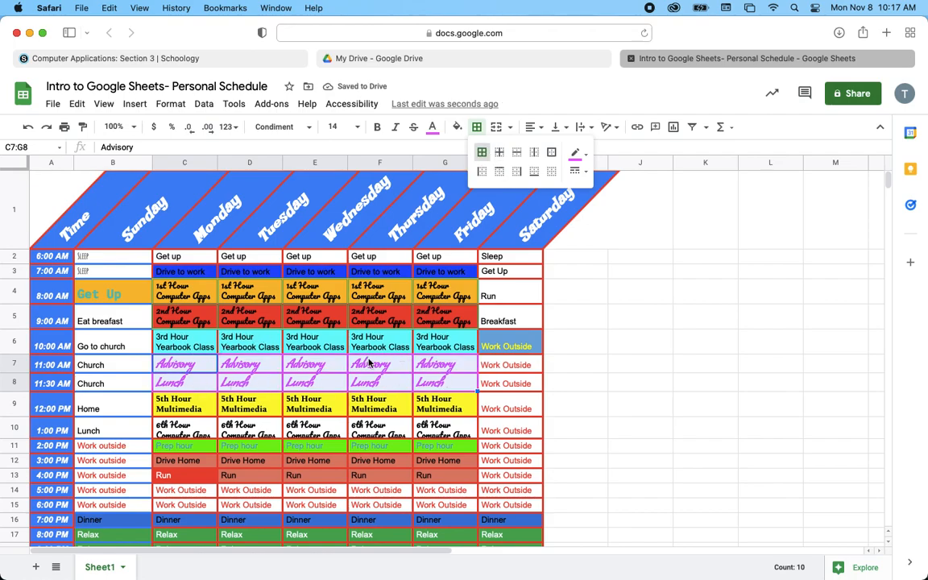
{"action": "left_click", "coordinate": [456, 367]}
{"action": "left_click", "coordinate": [454, 348]}
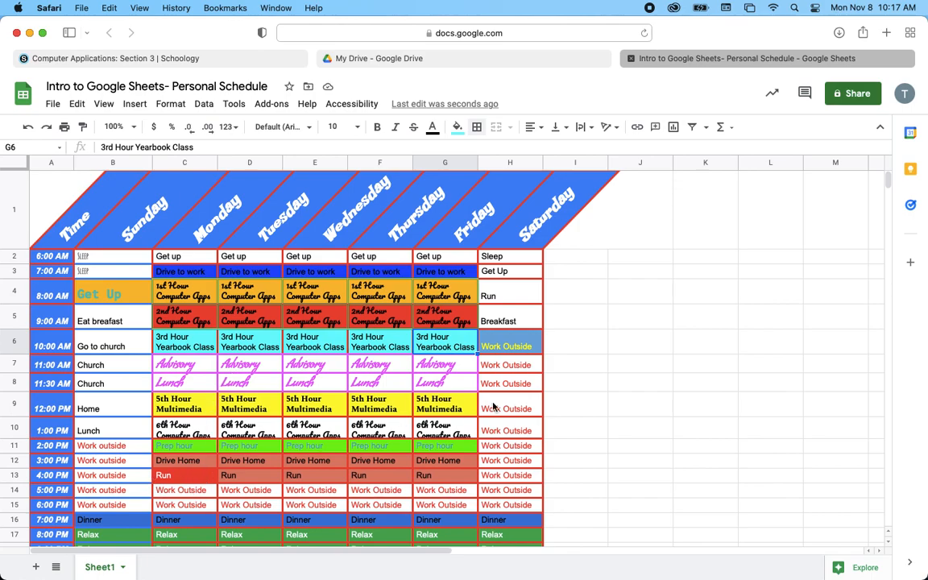
- Try yellow inner borders on Saturday's Work Outside cells H7:H15 and undo the change
{"action": "left_click_drag", "start_coordinate": [493, 364], "coordinate": [512, 508]}
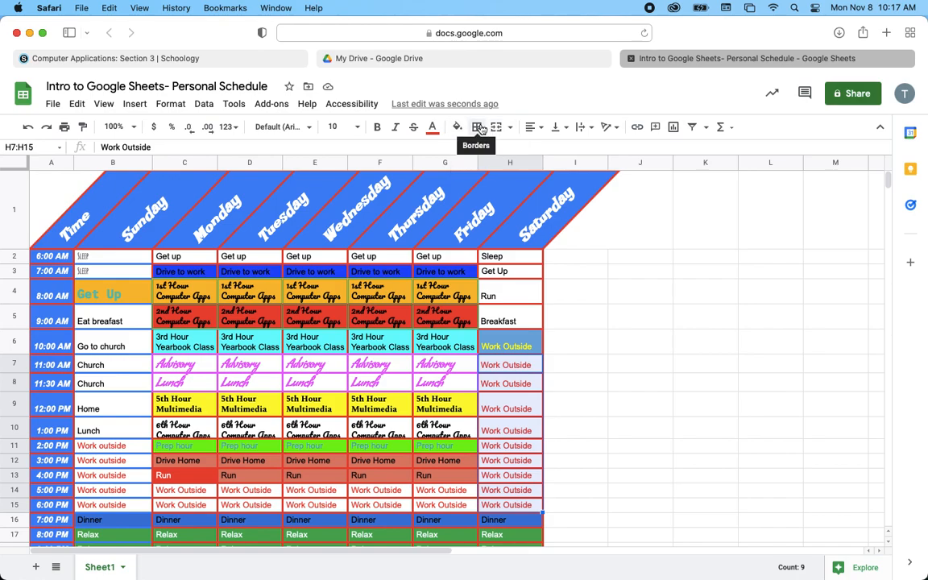
{"action": "left_click", "coordinate": [478, 128]}
{"action": "left_click", "coordinate": [577, 152]}
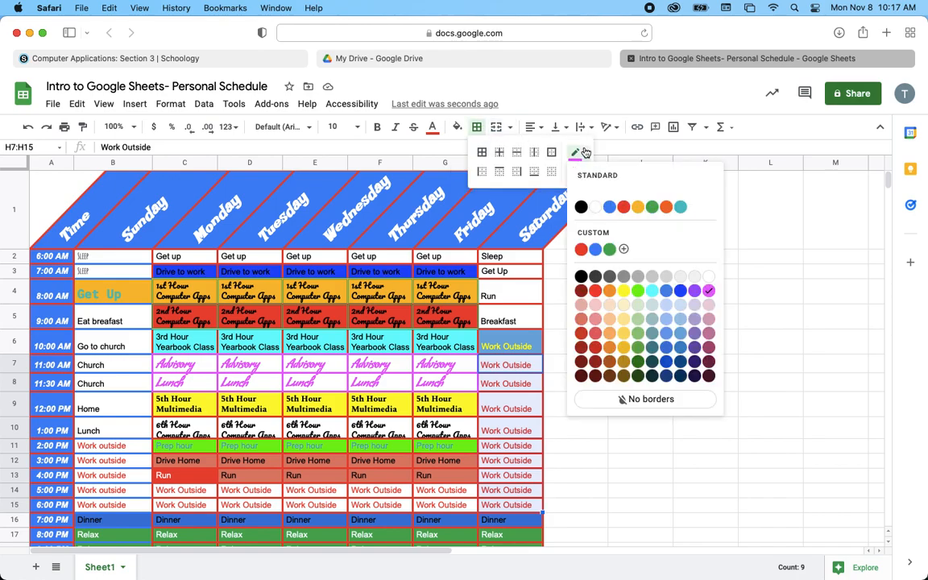
{"action": "left_click", "coordinate": [624, 291]}
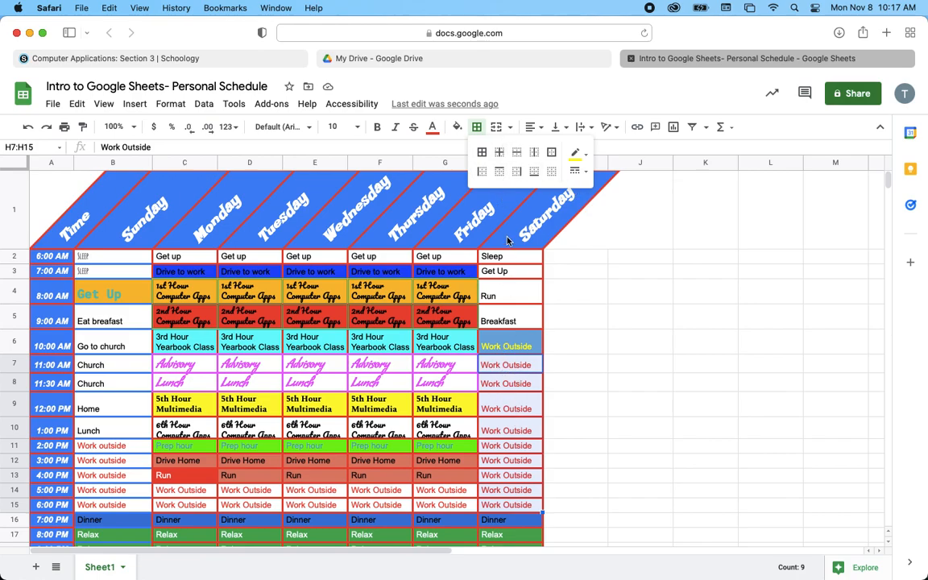
{"action": "left_click", "coordinate": [501, 155]}
{"action": "left_click", "coordinate": [508, 346]}
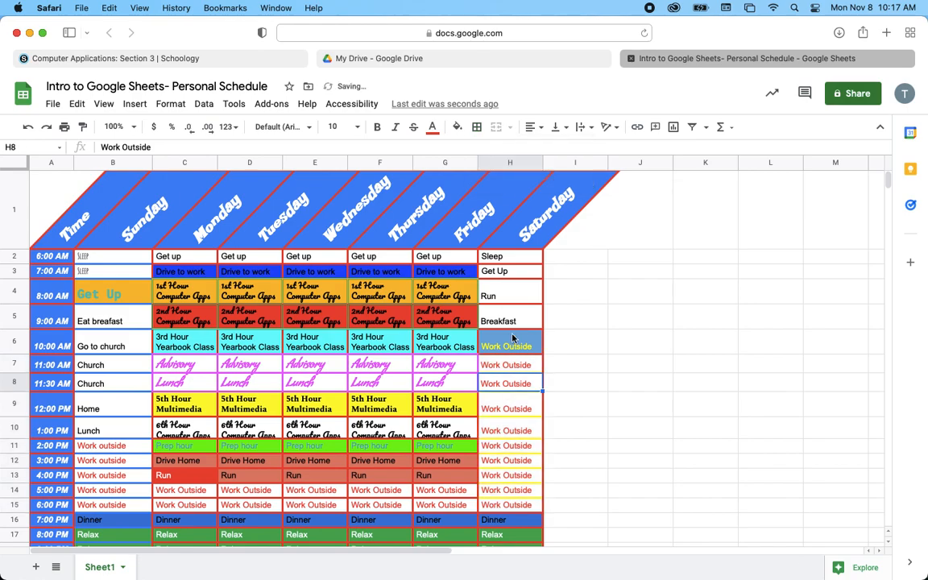
{"action": "left_click", "coordinate": [511, 448]}
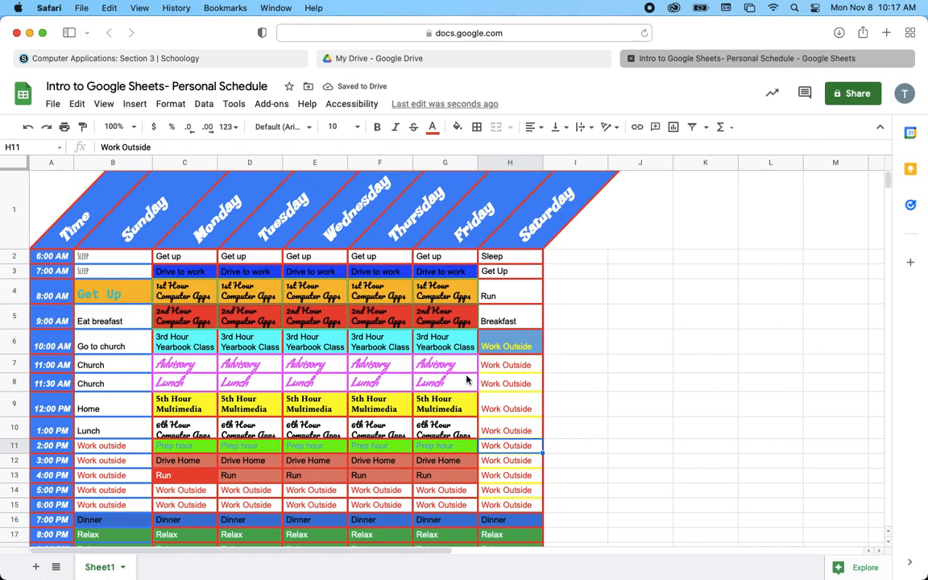
{"action": "key", "text": "super+z"}
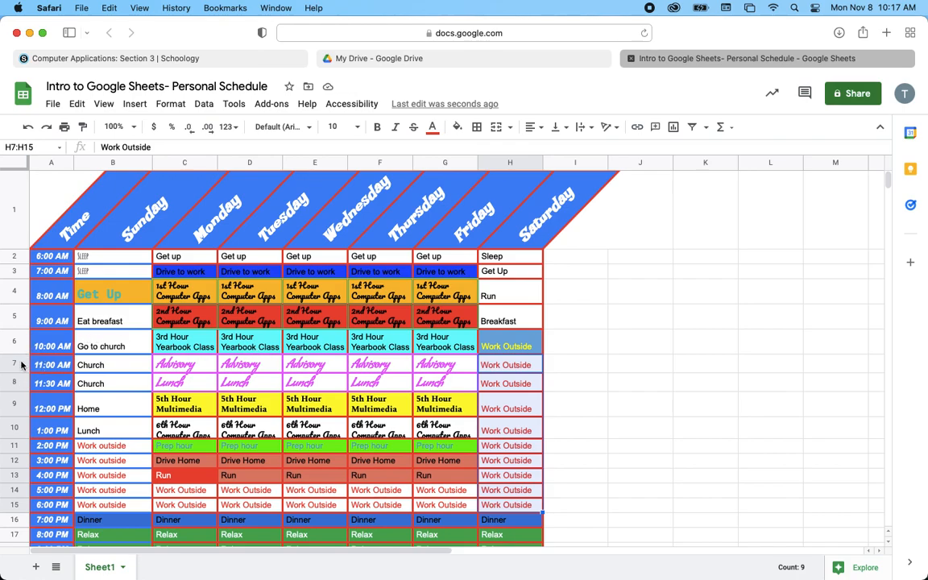
- Examine the insert, delete, clear, hide and resize options for row 8 and for the Wednesday column
{"action": "left_click", "coordinate": [14, 384]}
{"action": "right_click", "coordinate": [14, 385]}
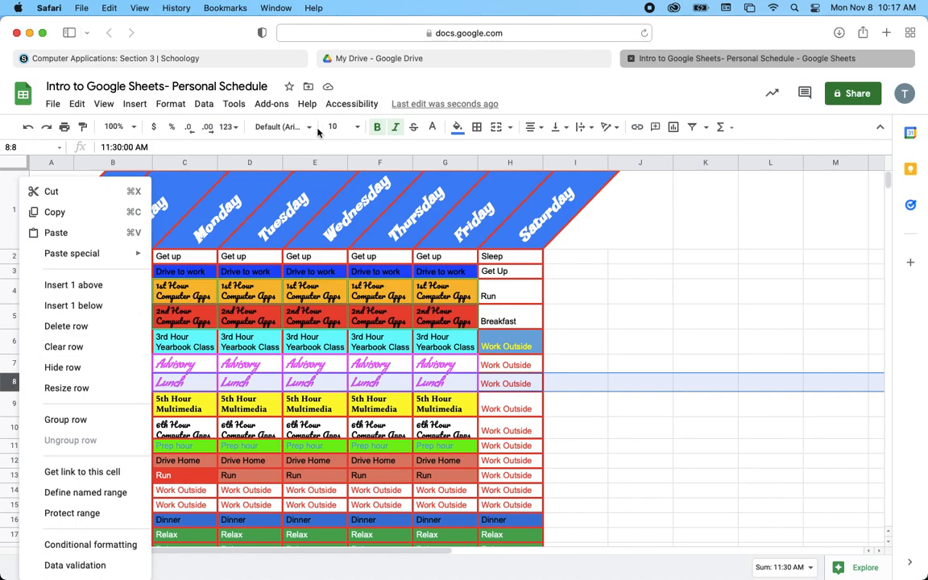
{"action": "right_click", "coordinate": [311, 163]}
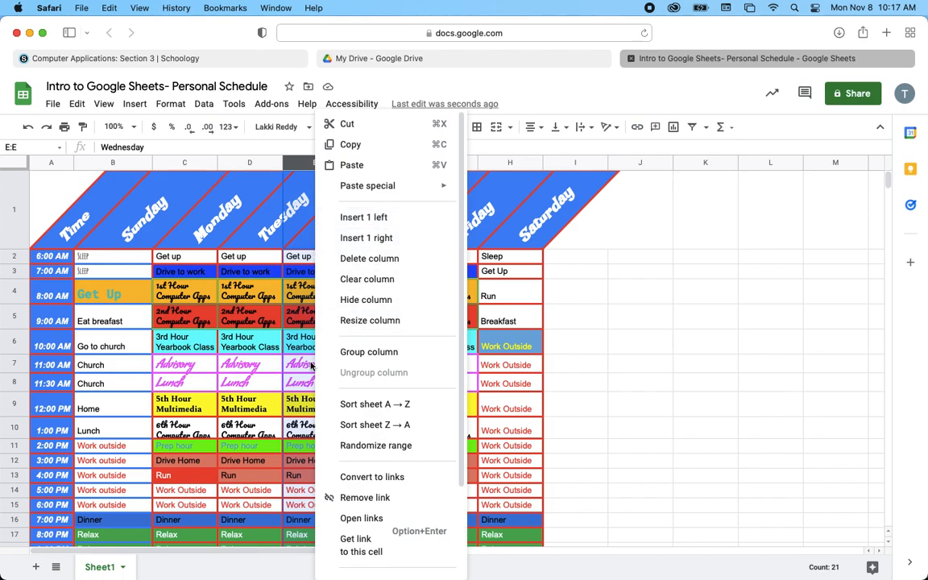
{"action": "left_click", "coordinate": [309, 165]}
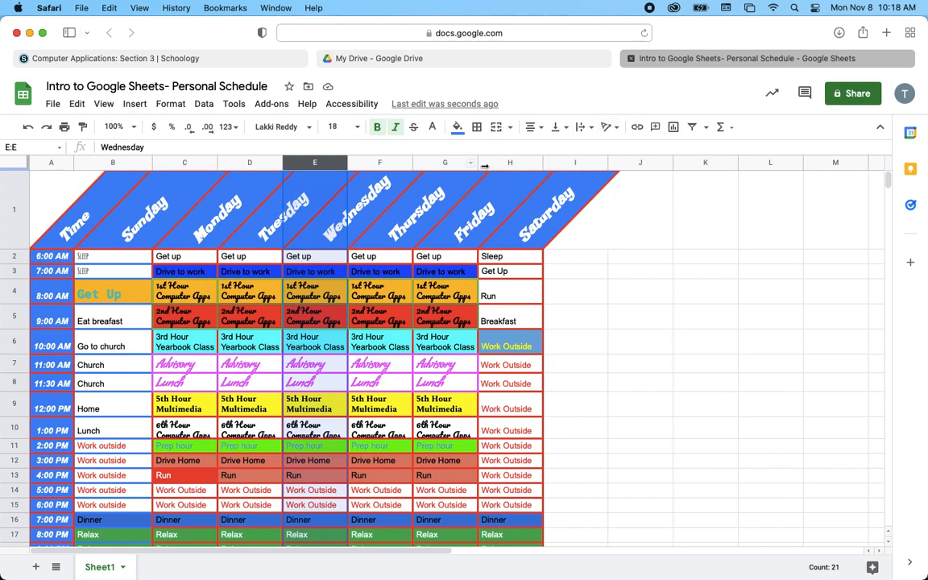
{"action": "left_click", "coordinate": [178, 310]}
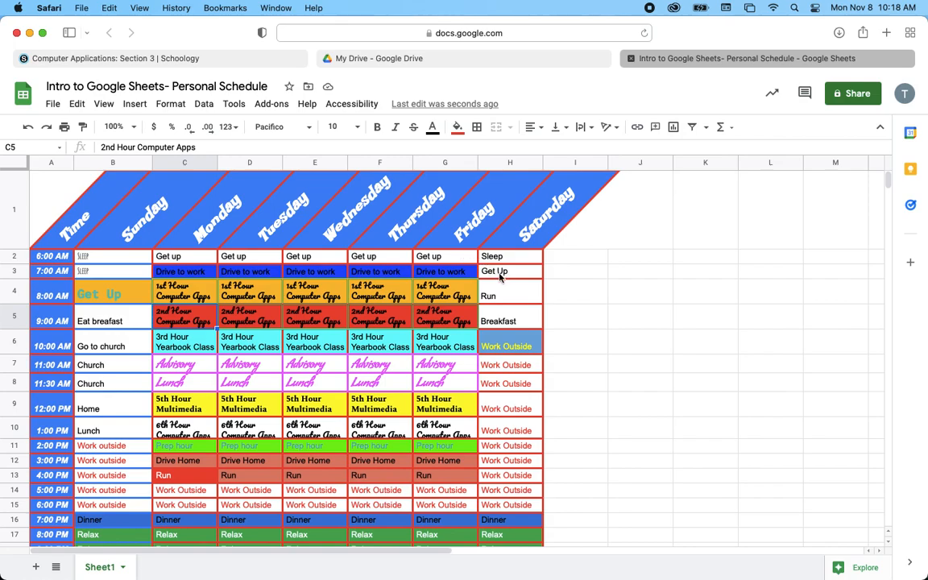
- Copy the formatting of Sunday's Get Up cell B4 to Monday's Get up cell C2 with Paint format
{"action": "left_click", "coordinate": [123, 294]}
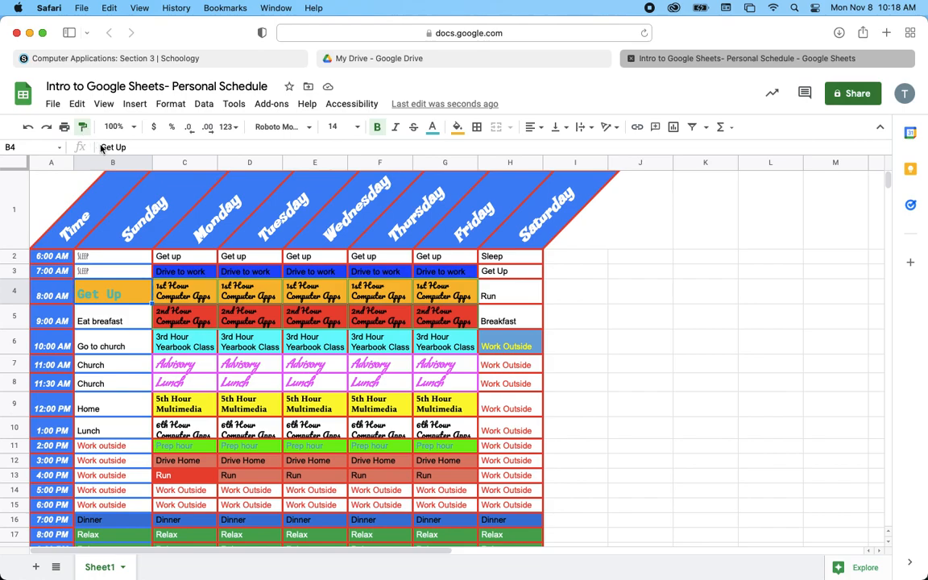
{"action": "left_click", "coordinate": [82, 126]}
{"action": "left_click", "coordinate": [83, 127]}
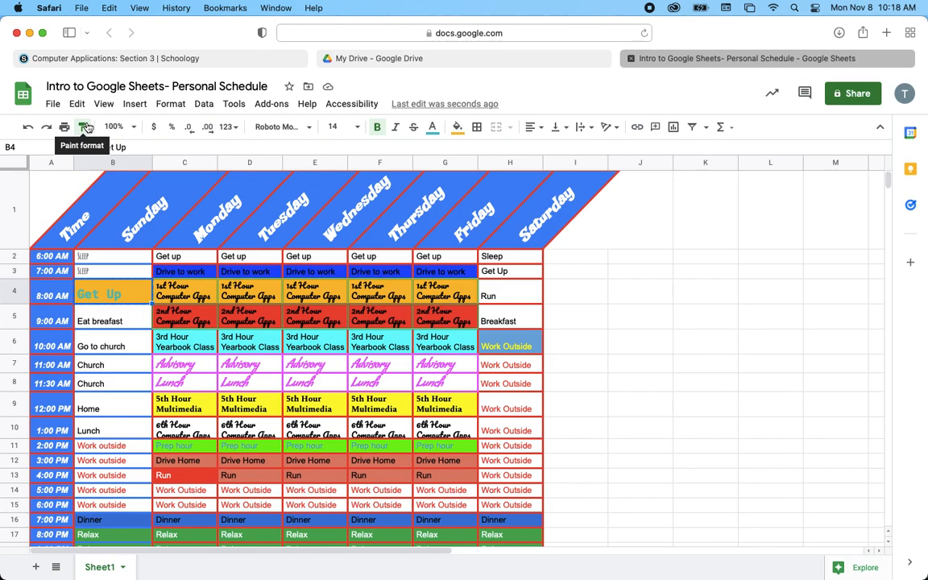
{"action": "left_click", "coordinate": [182, 257]}
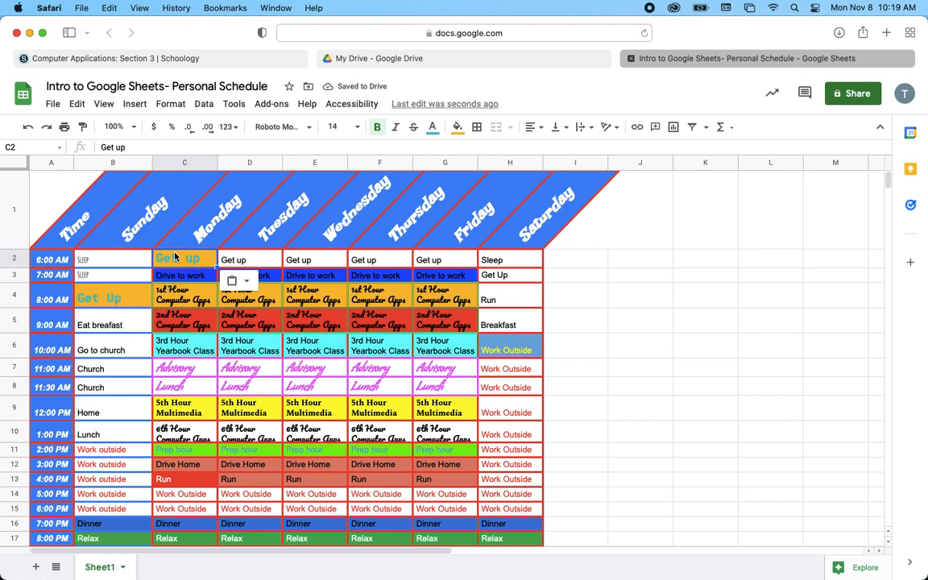
{"action": "left_click", "coordinate": [134, 295]}
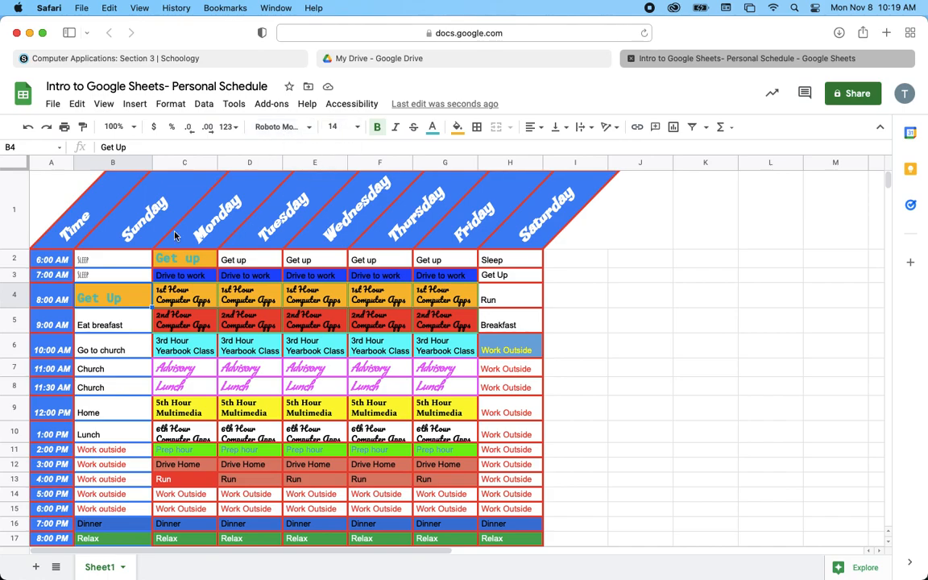
- Copy the formatting of Monday's Get up cell C2 to the Tuesday through Friday cells D2:G2 with Paint format
{"action": "left_click", "coordinate": [169, 266]}
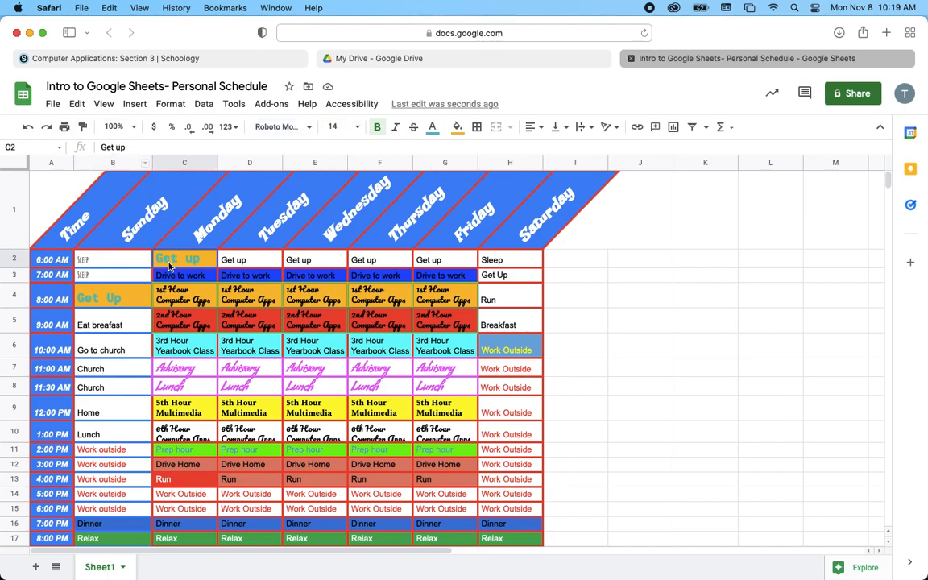
{"action": "left_click", "coordinate": [84, 128]}
{"action": "left_click_drag", "start_coordinate": [256, 256], "coordinate": [439, 262]}
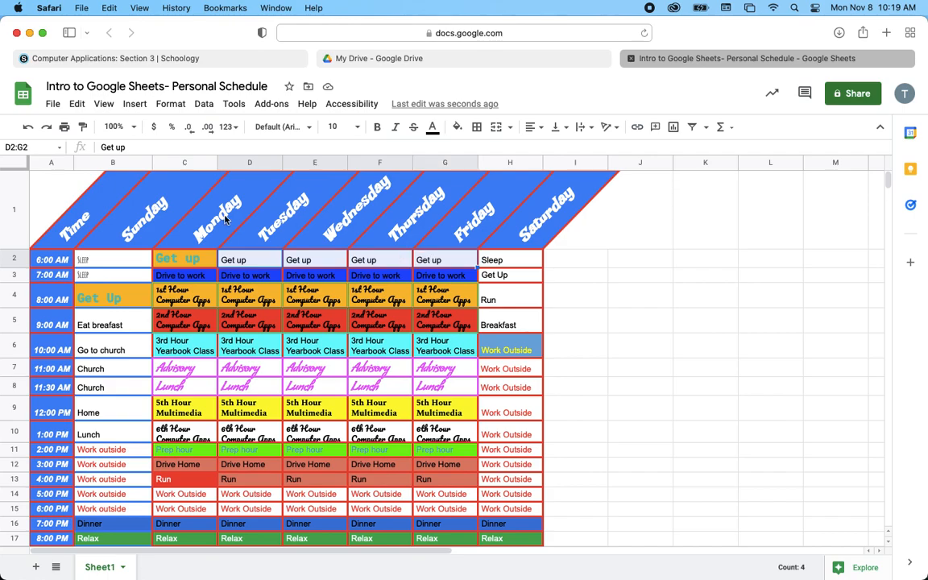
{"action": "left_click", "coordinate": [184, 262]}
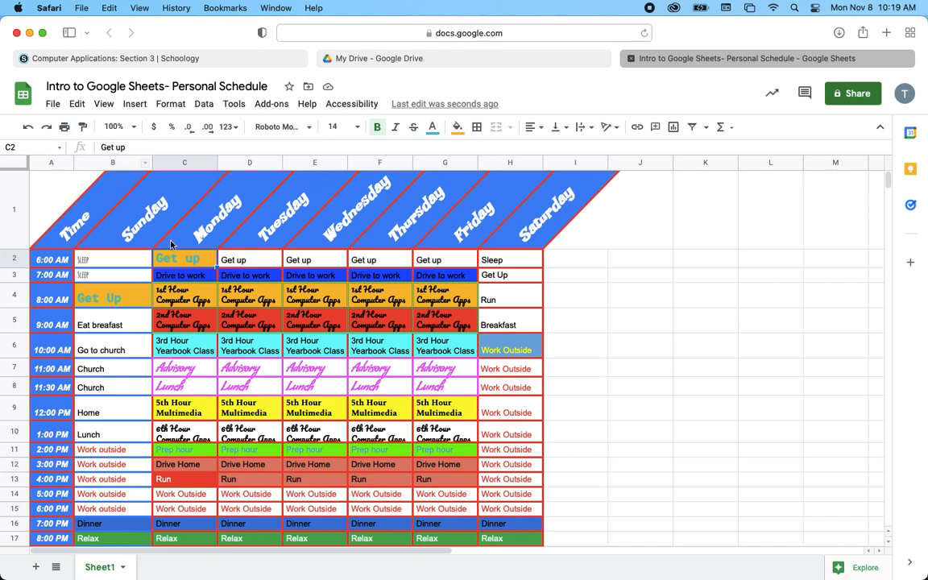
{"action": "left_click", "coordinate": [84, 128]}
{"action": "left_click_drag", "start_coordinate": [239, 263], "coordinate": [456, 258]}
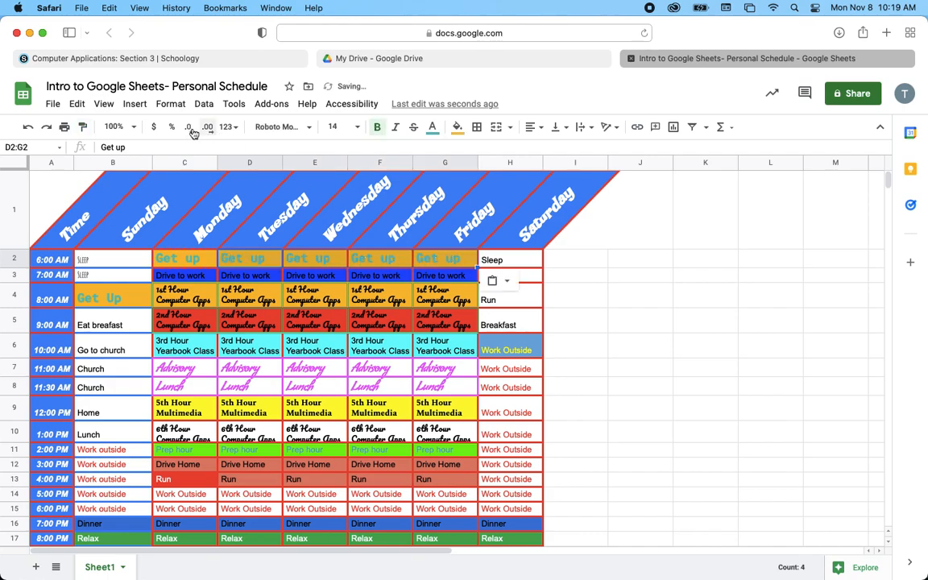
- Try painting the formatting of Get up cells D2:G2 onto Saturday's Get Up cell H3 and undo the change
{"action": "left_click", "coordinate": [82, 126]}
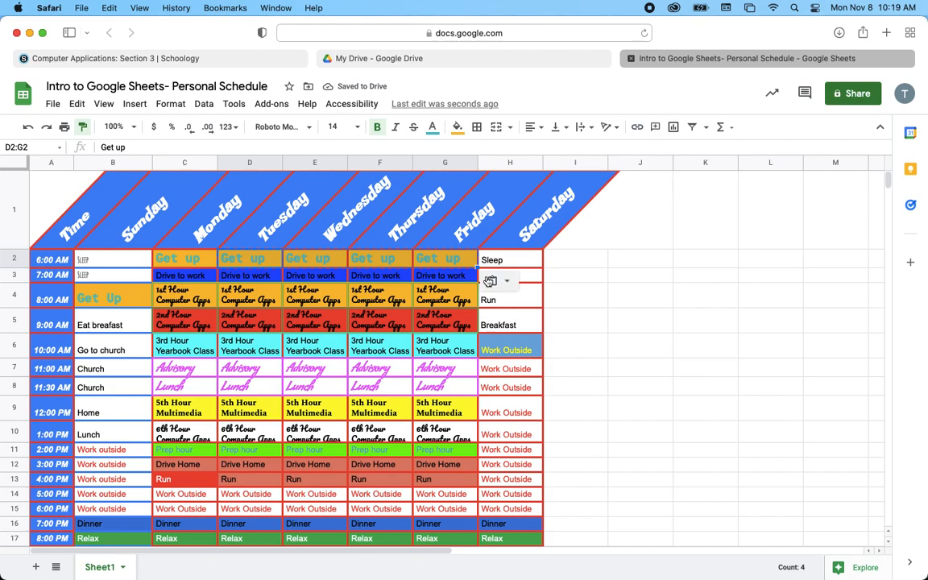
{"action": "left_click", "coordinate": [529, 277]}
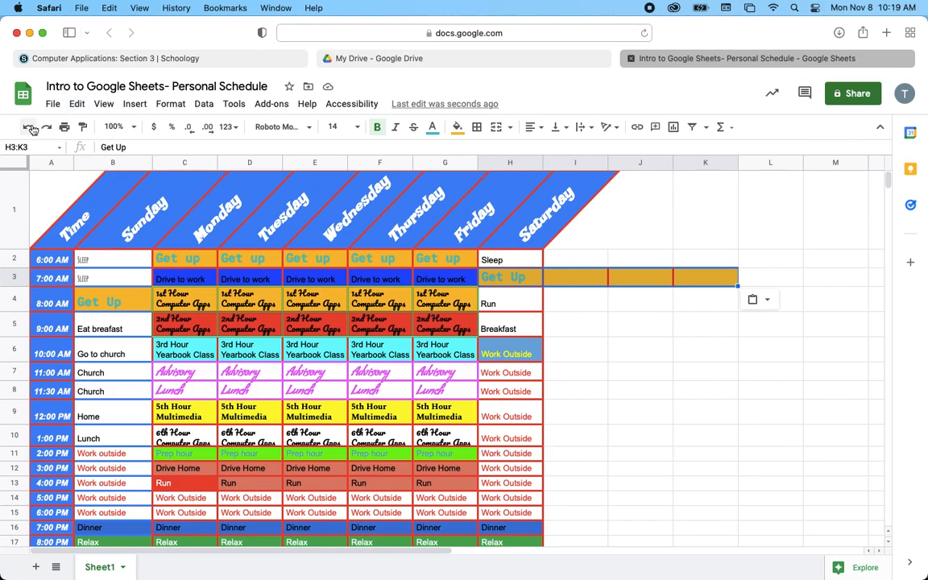
{"action": "left_click", "coordinate": [77, 104]}
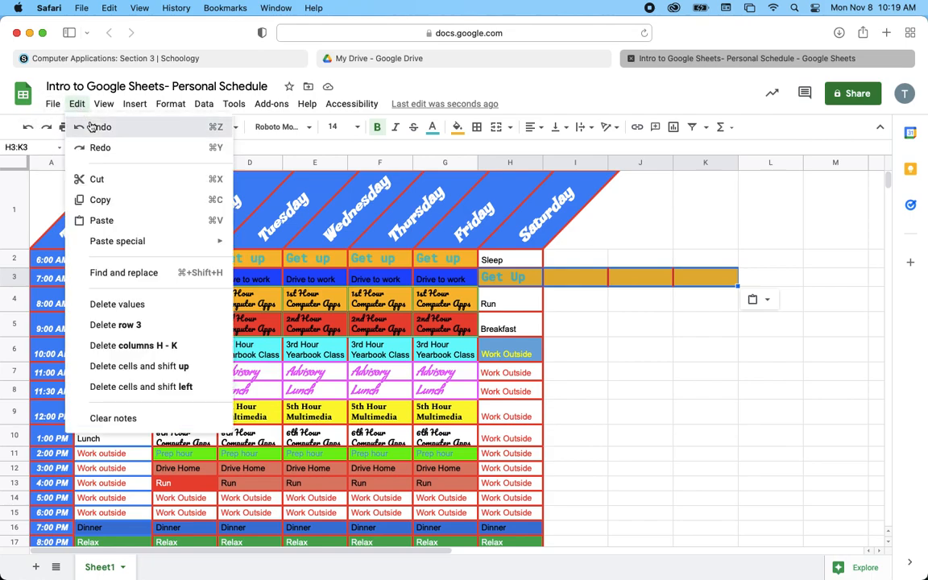
{"action": "left_click", "coordinate": [93, 127]}
- Copy the formatting of Sunday's Get Up cell B4 to Saturday's Get Up cell H3 with Paint format
{"action": "left_click", "coordinate": [113, 298]}
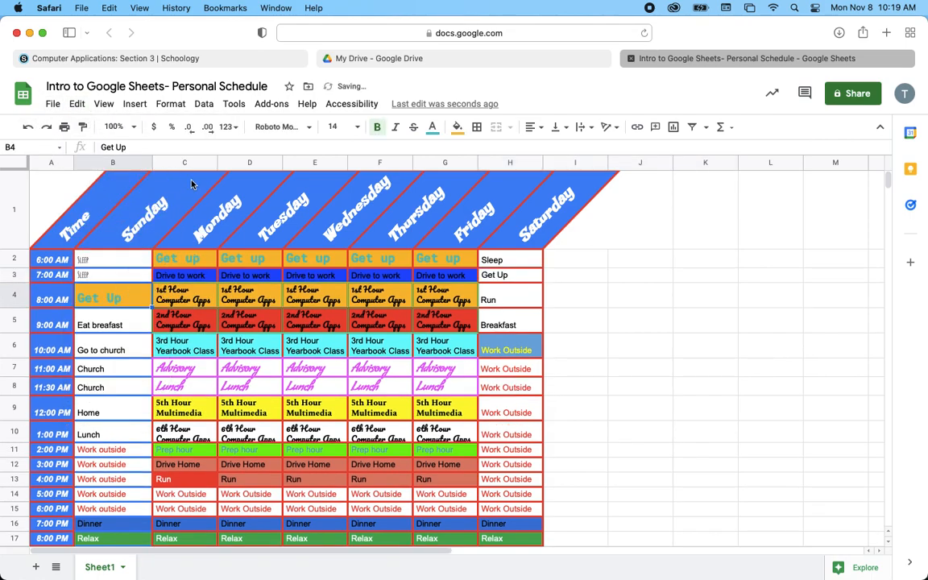
{"action": "left_click", "coordinate": [82, 128]}
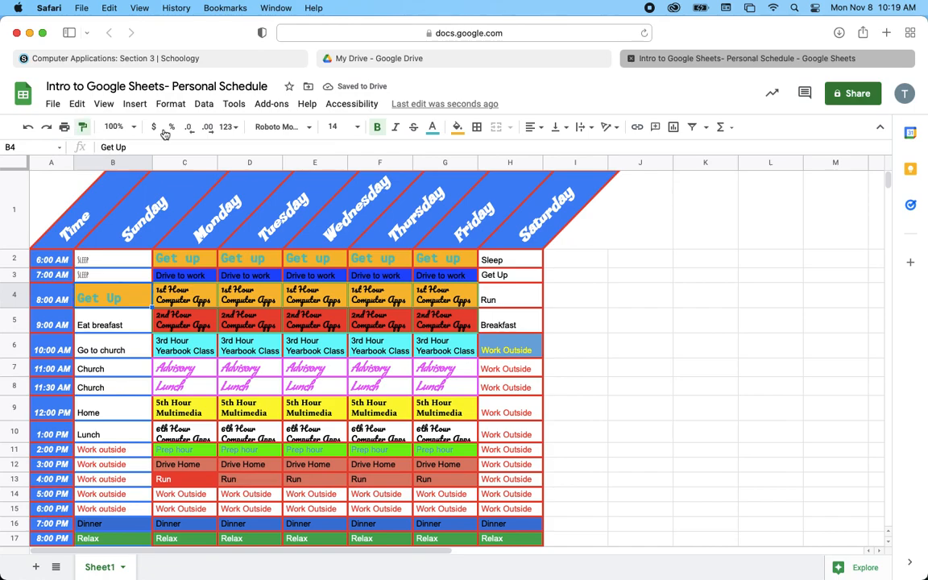
{"action": "left_click", "coordinate": [508, 276]}
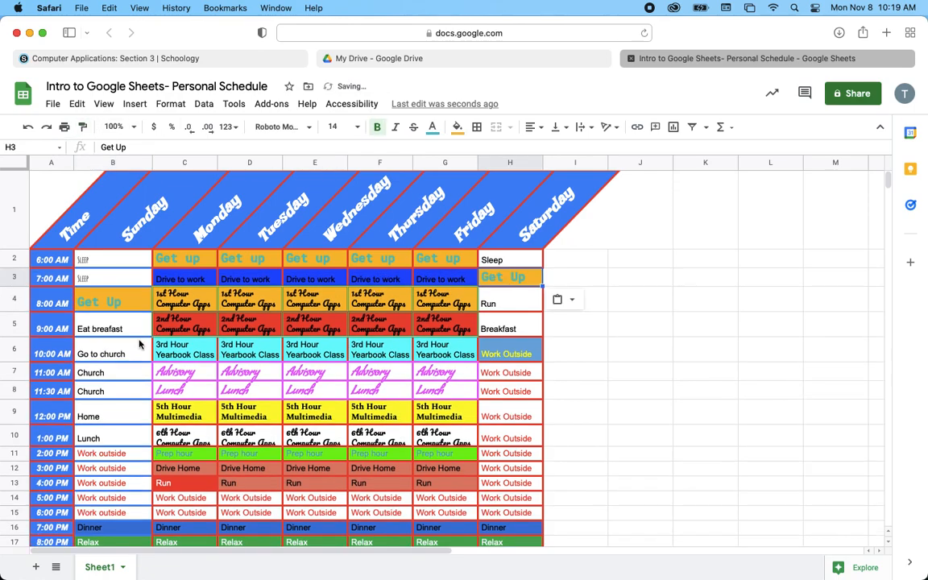
- Copy the formatting of Saturday's Work Outside cell H6 to cells H7:H15 and Sunday's Work outside cells B11:B15
{"action": "left_click", "coordinate": [520, 348]}
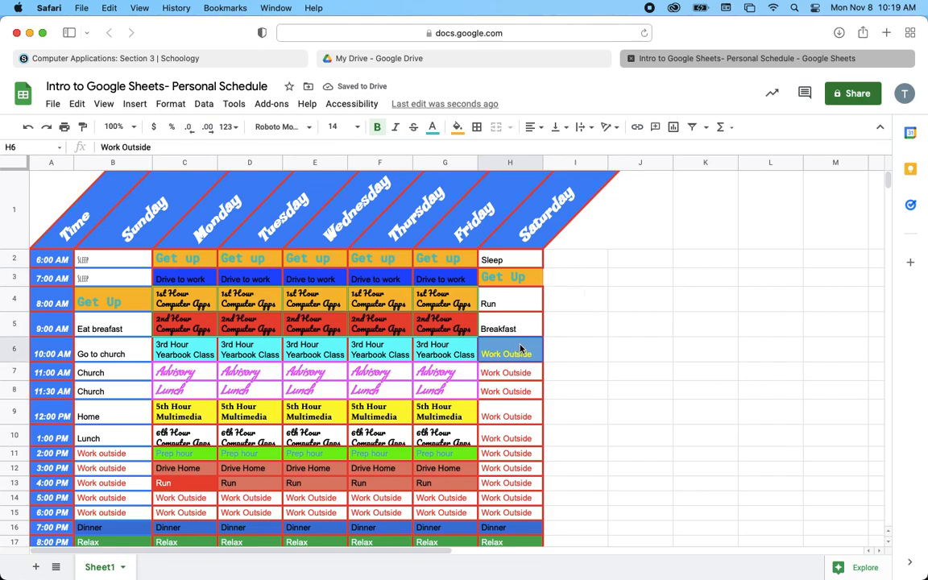
{"action": "left_click", "coordinate": [81, 129]}
{"action": "mouse_move", "coordinate": [507, 373]}
{"action": "left_mouse_down"}
{"action": "mouse_move", "coordinate": [509, 514]}
{"action": "mouse_move", "coordinate": [459, 502]}
{"action": "mouse_move", "coordinate": [193, 501]}
{"action": "left_mouse_up"}
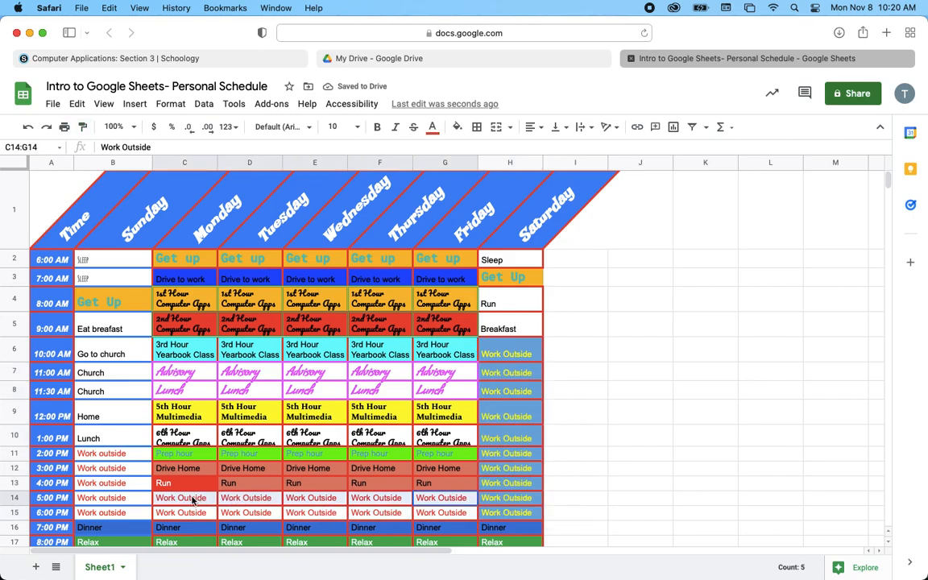
{"action": "left_click", "coordinate": [517, 344]}
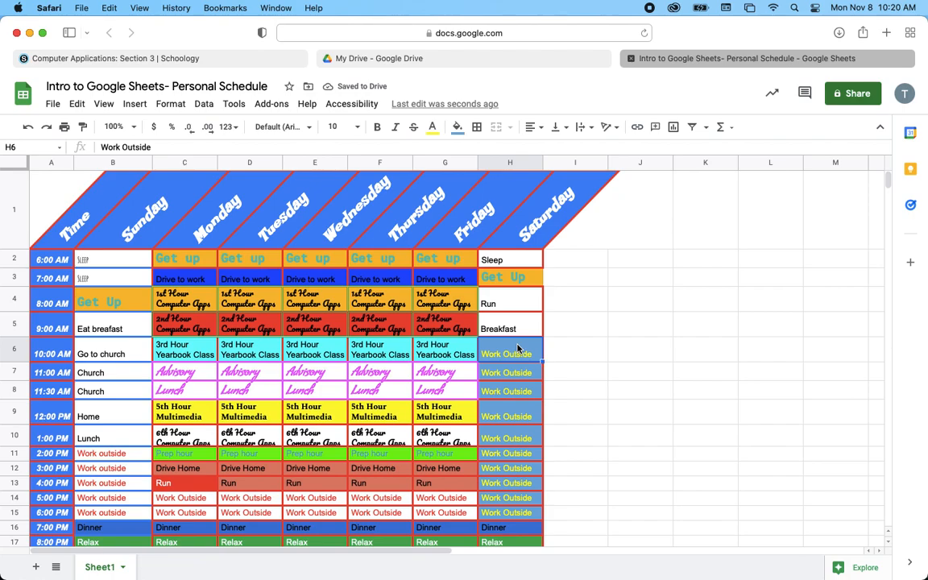
{"action": "left_click", "coordinate": [84, 129]}
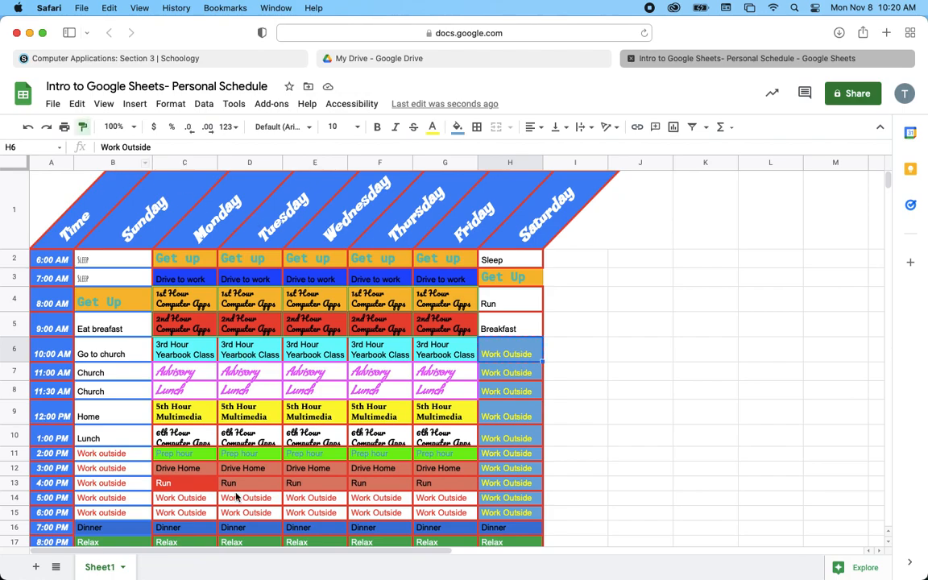
{"action": "left_click_drag", "start_coordinate": [134, 453], "coordinate": [133, 517]}
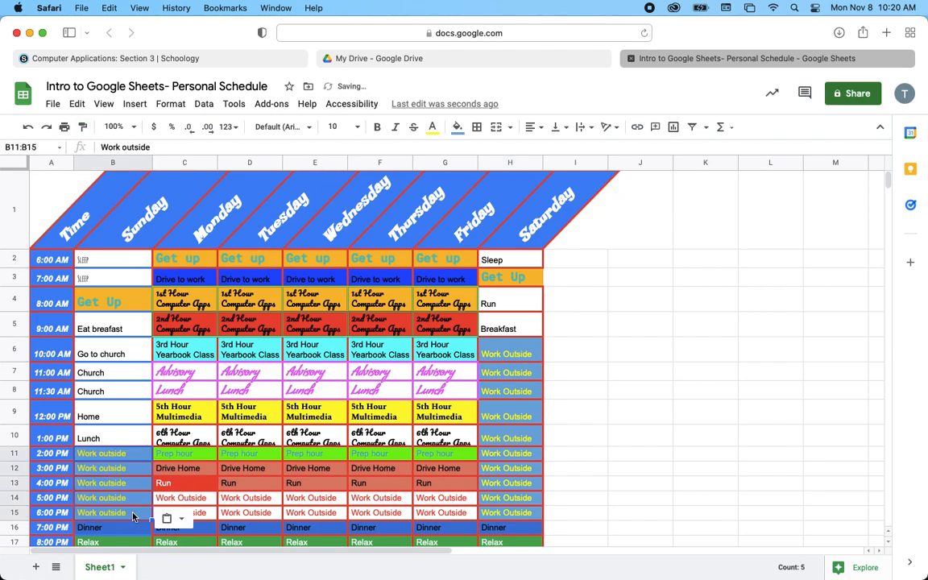
- Copy the formatting of Sunday's Work outside cell B11 to the weekday Work Outside cells C14:G15
{"action": "left_click", "coordinate": [122, 455]}
{"action": "left_click", "coordinate": [83, 129]}
{"action": "mouse_move", "coordinate": [193, 501]}
{"action": "left_mouse_down"}
{"action": "mouse_move", "coordinate": [197, 509]}
{"action": "mouse_move", "coordinate": [439, 520]}
{"action": "left_mouse_up"}
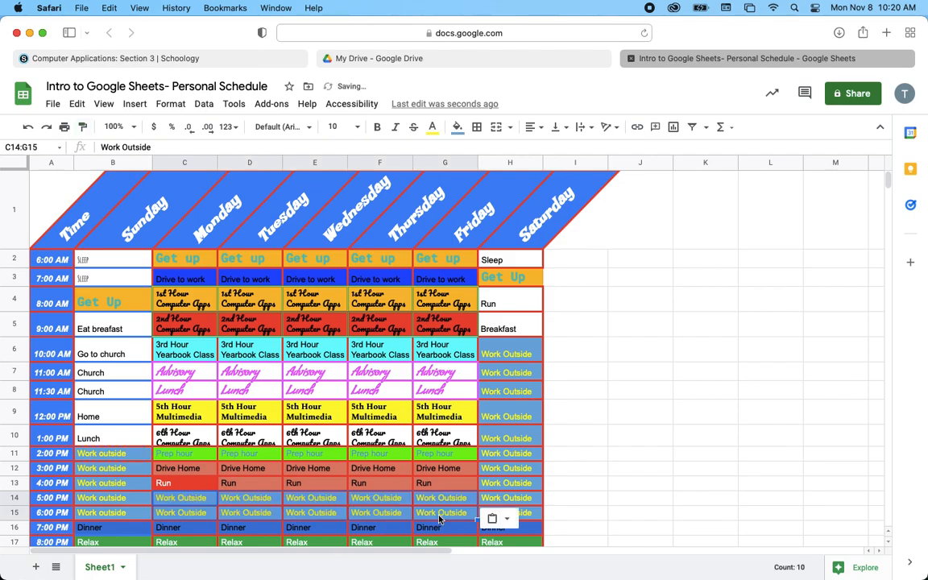
- Copy the formatting of Monday's Run cell C13 to the Tuesday through Friday Run cells D13:G13
{"action": "left_click", "coordinate": [214, 483]}
{"action": "left_click", "coordinate": [83, 129]}
{"action": "left_click_drag", "start_coordinate": [240, 486], "coordinate": [448, 483]}
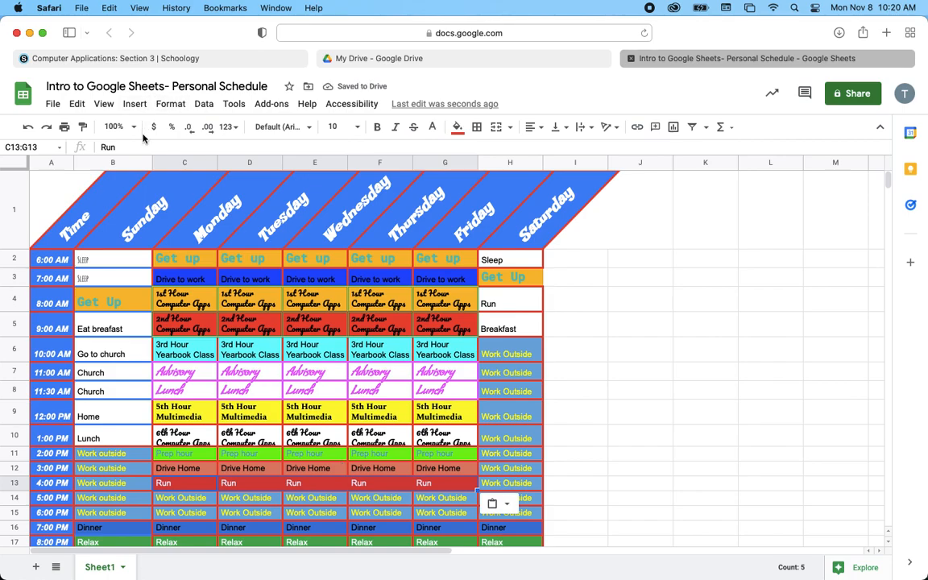
{"action": "left_click", "coordinate": [612, 286]}
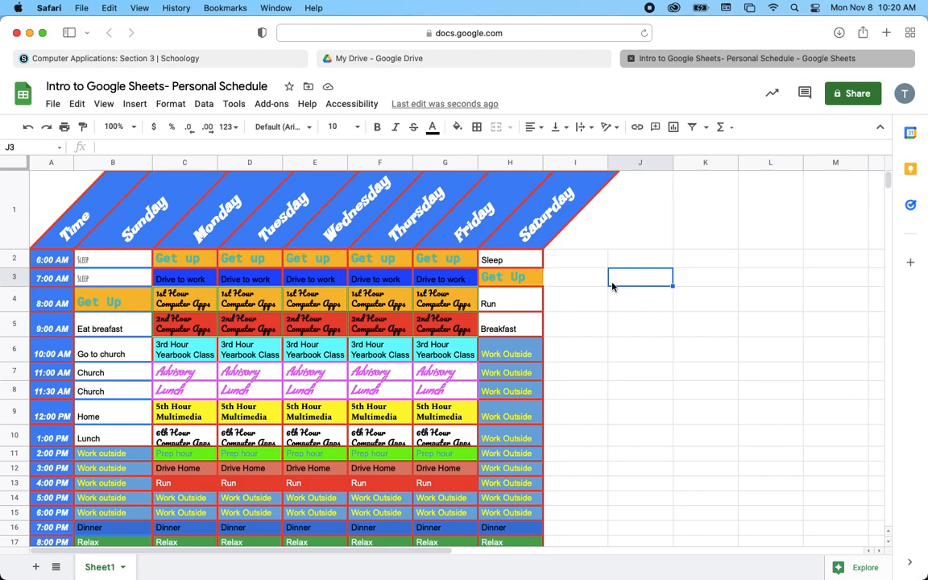
{"action": "scroll", "coordinate": [612, 285], "scroll_direction": "down", "scroll_amount": 5}
{"action": "scroll", "coordinate": [613, 286], "scroll_direction": "up", "scroll_amount": 5}
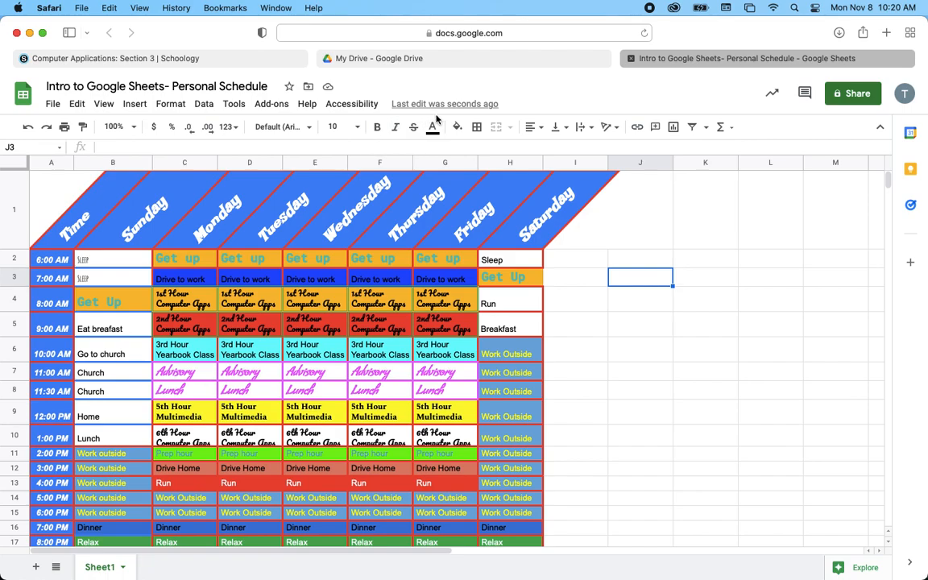
- Browse the available spreadsheet themes and apply the Earthy theme to the schedule
{"action": "left_click", "coordinate": [161, 106]}
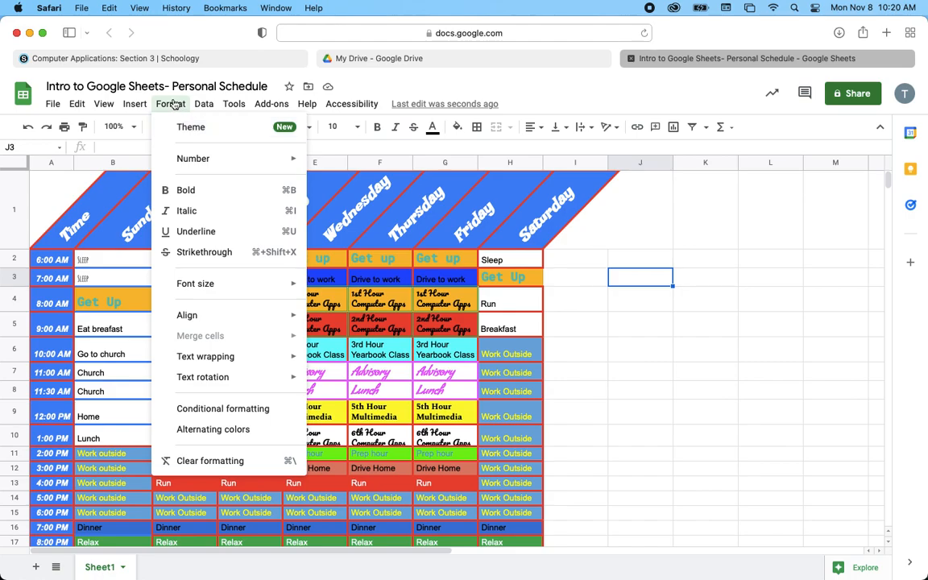
{"action": "left_click", "coordinate": [191, 133]}
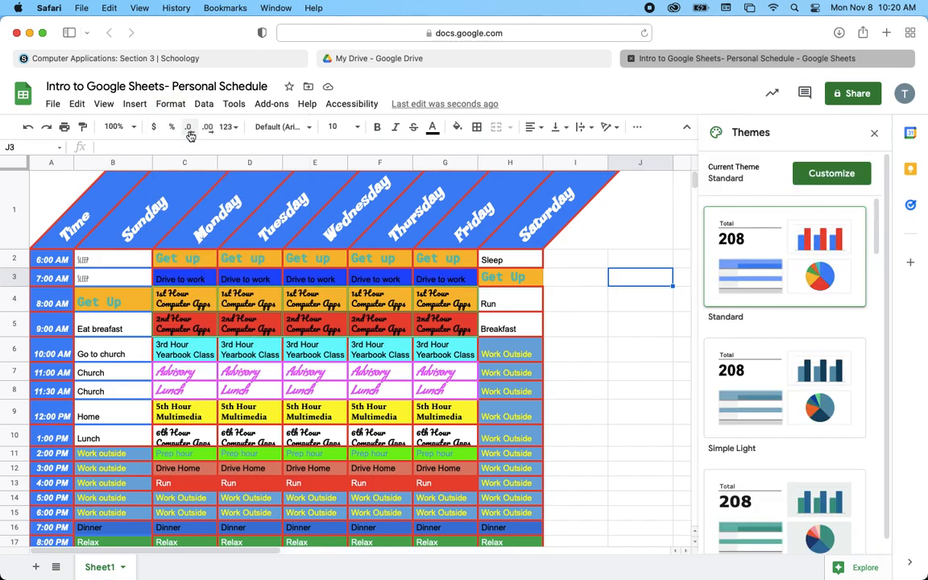
{"action": "scroll", "coordinate": [749, 244], "scroll_direction": "down", "scroll_amount": 5}
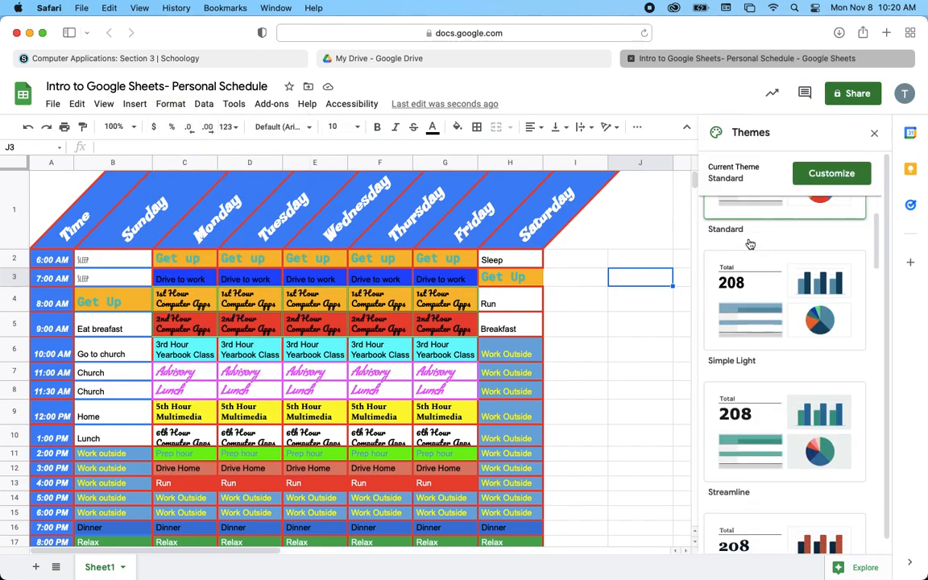
{"action": "scroll", "coordinate": [749, 243], "scroll_direction": "down", "scroll_amount": 3}
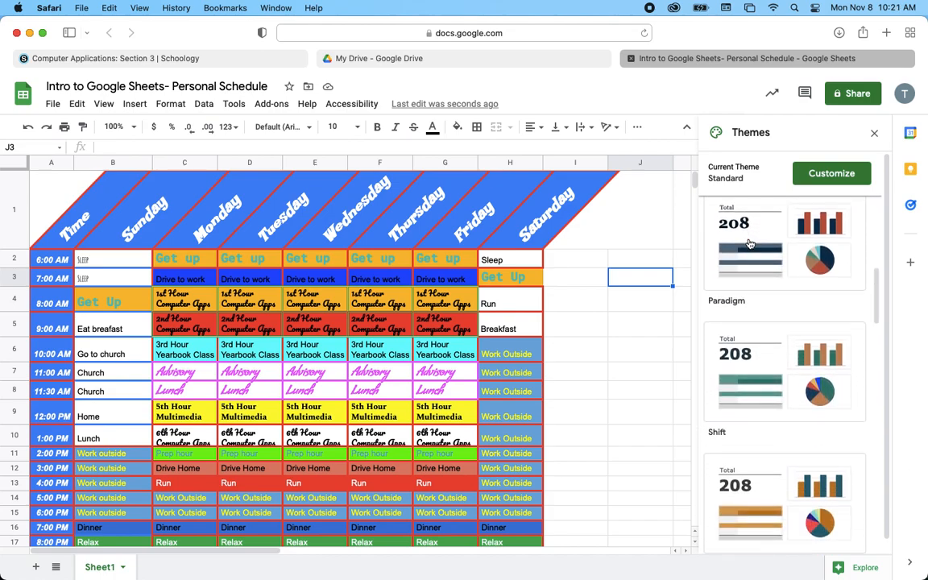
{"action": "scroll", "coordinate": [749, 244], "scroll_direction": "up", "scroll_amount": 2}
{"action": "scroll", "coordinate": [745, 282], "scroll_direction": "down", "scroll_amount": 1}
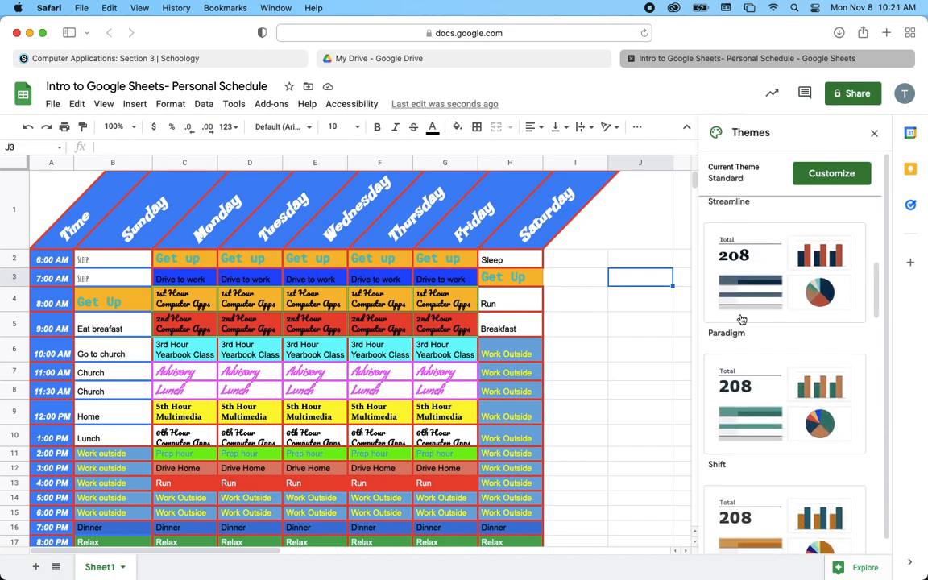
{"action": "scroll", "coordinate": [737, 471], "scroll_direction": "down", "scroll_amount": 2}
{"action": "scroll", "coordinate": [738, 459], "scroll_direction": "down", "scroll_amount": 10}
{"action": "scroll", "coordinate": [743, 407], "scroll_direction": "up", "scroll_amount": 4}
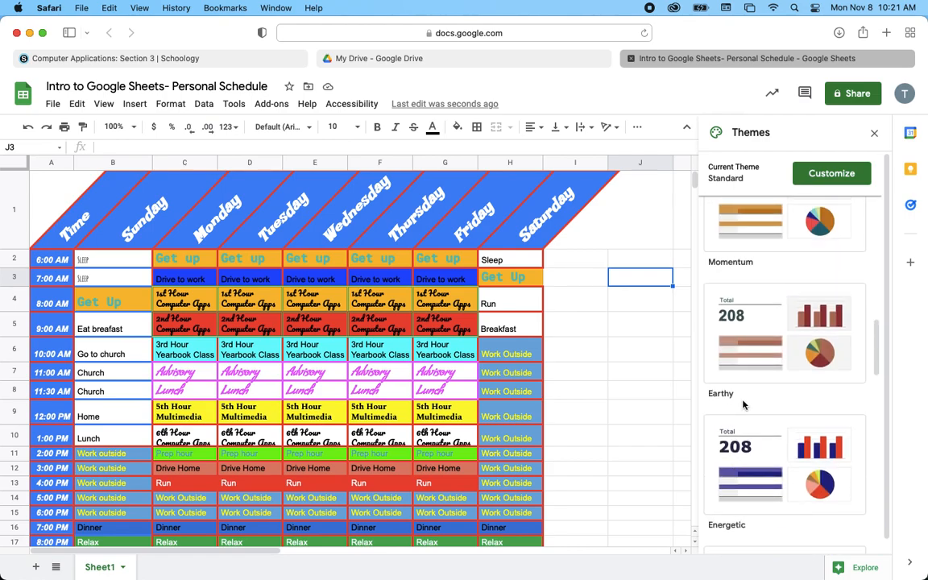
{"action": "left_click", "coordinate": [750, 354]}
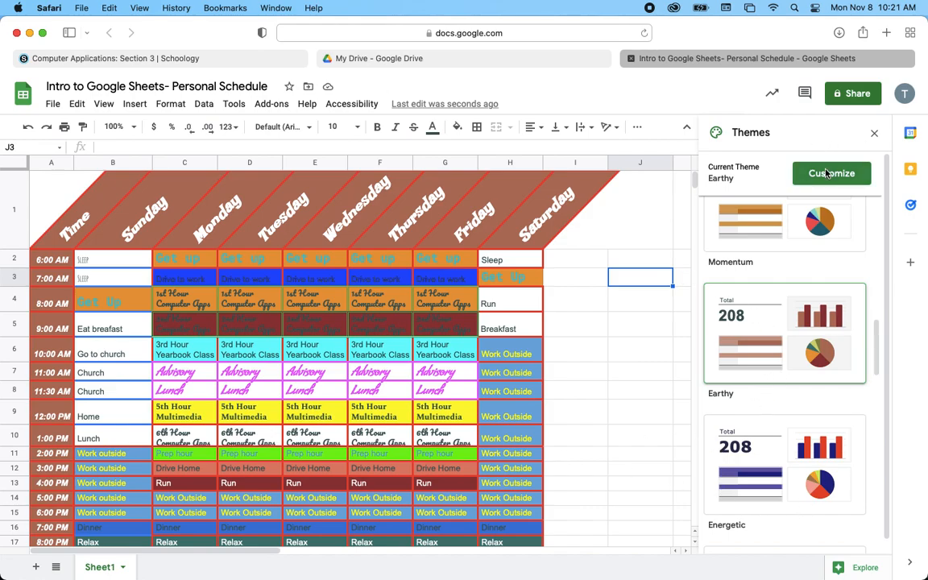
- Try the Standard, Simple Light and Streamline themes on the schedule in turn
{"action": "scroll", "coordinate": [759, 233], "scroll_direction": "up", "scroll_amount": 5}
{"action": "left_click", "coordinate": [740, 271]}
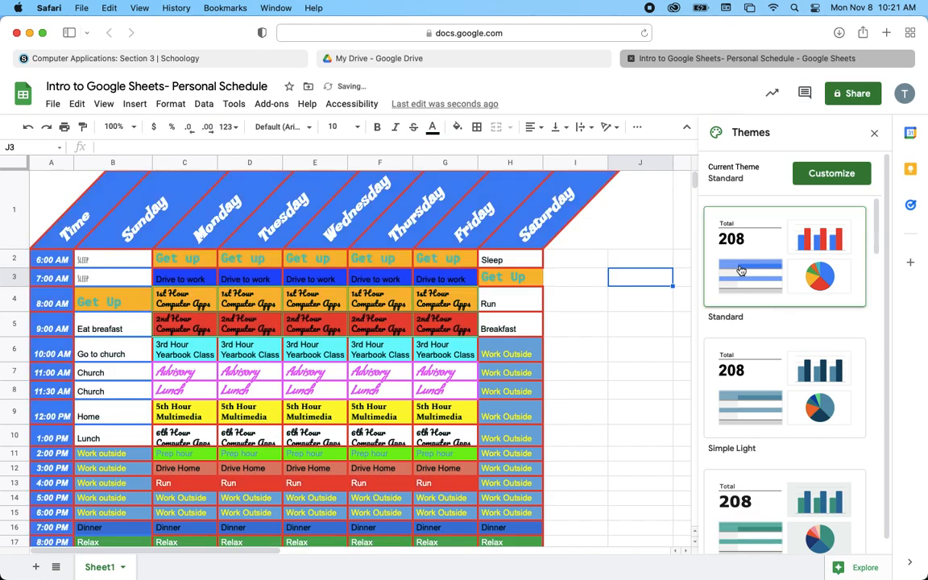
{"action": "left_click", "coordinate": [738, 374]}
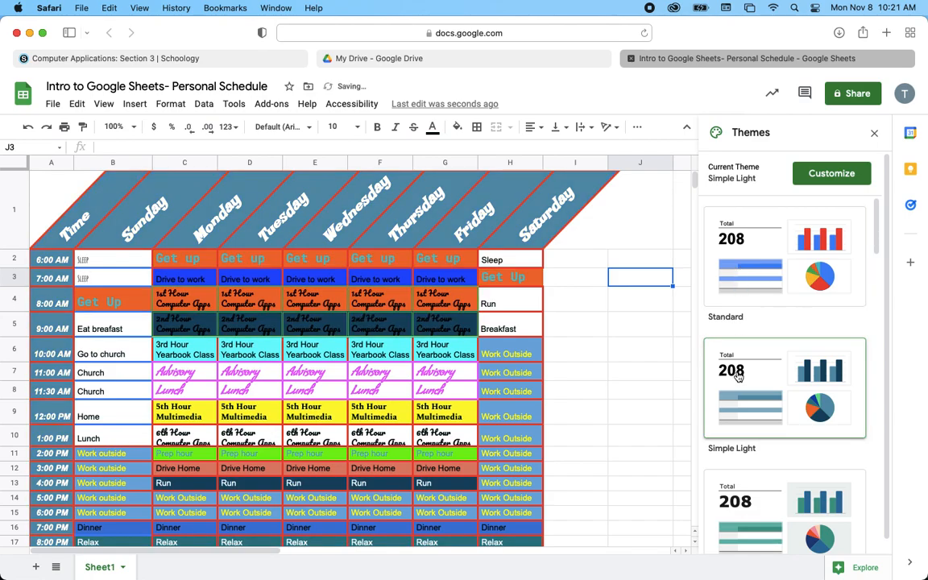
{"action": "scroll", "coordinate": [745, 451], "scroll_direction": "down", "scroll_amount": 1}
{"action": "left_click", "coordinate": [749, 488]}
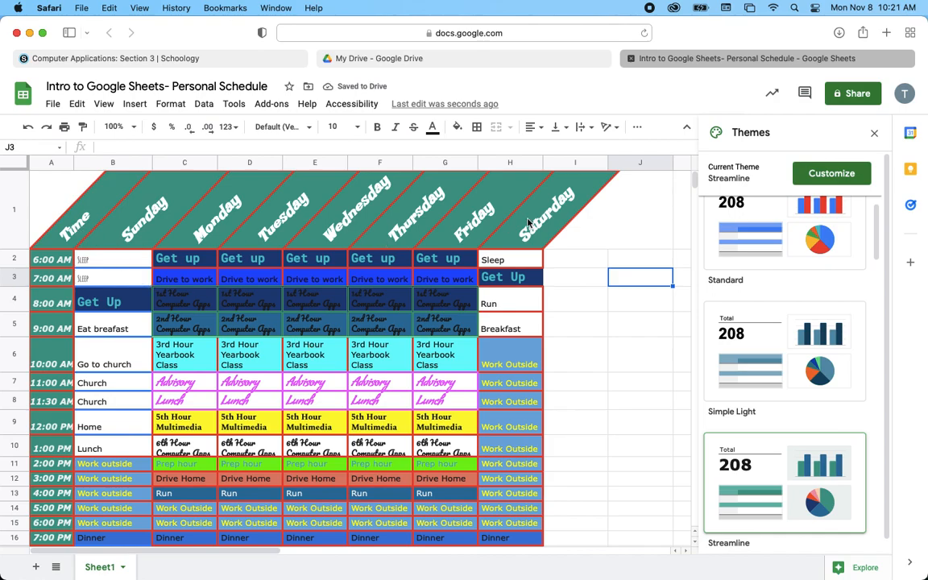
- Examine the font and color customization options of the Streamline theme and look over the other themes
{"action": "left_click", "coordinate": [832, 174]}
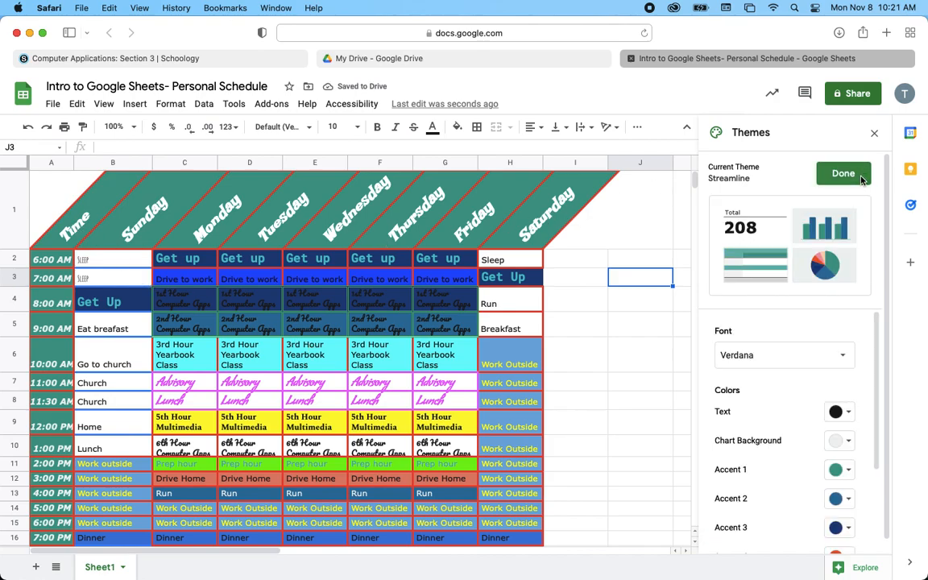
{"action": "scroll", "coordinate": [769, 433], "scroll_direction": "down", "scroll_amount": 3}
{"action": "scroll", "coordinate": [769, 432], "scroll_direction": "up", "scroll_amount": 4}
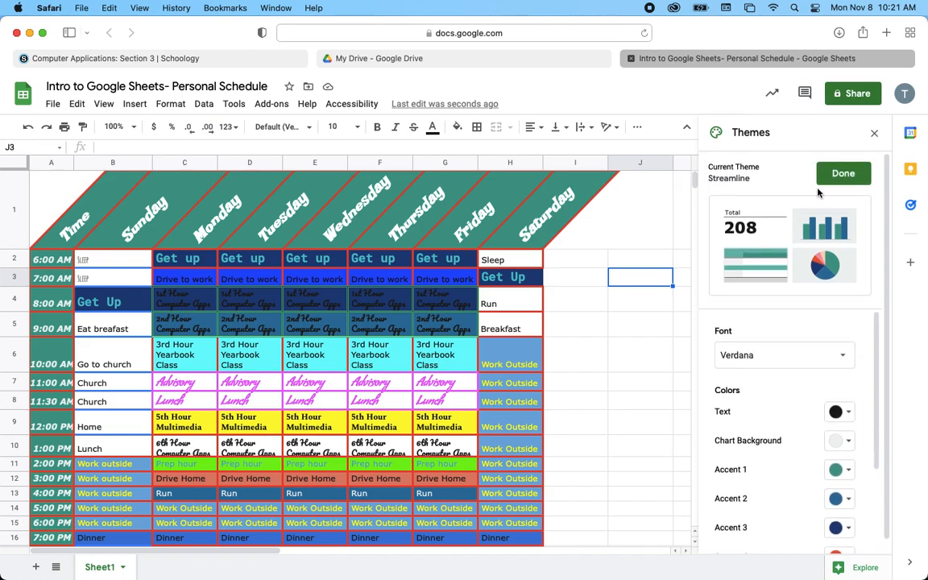
{"action": "left_click", "coordinate": [840, 174]}
{"action": "scroll", "coordinate": [761, 288], "scroll_direction": "down", "scroll_amount": 10}
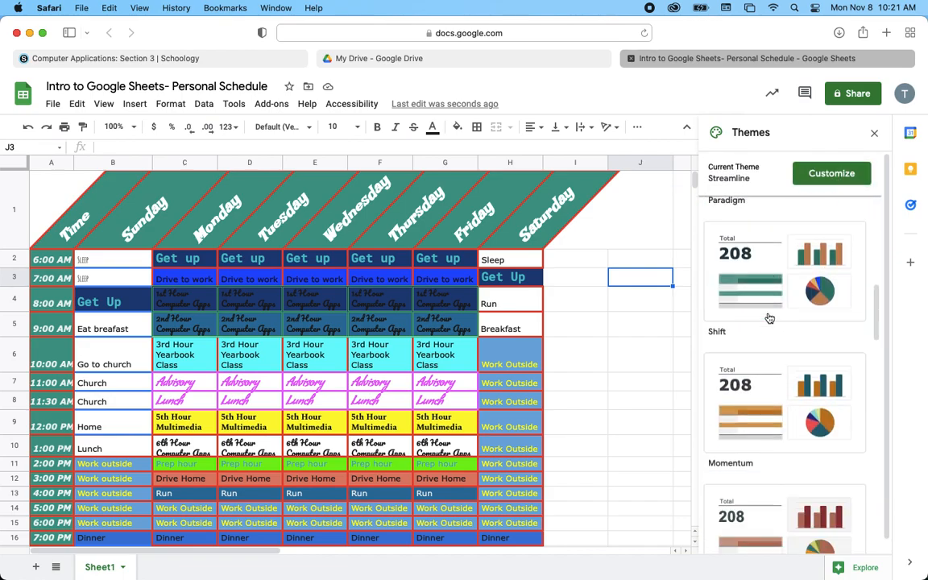
{"action": "scroll", "coordinate": [769, 319], "scroll_direction": "up", "scroll_amount": 10}
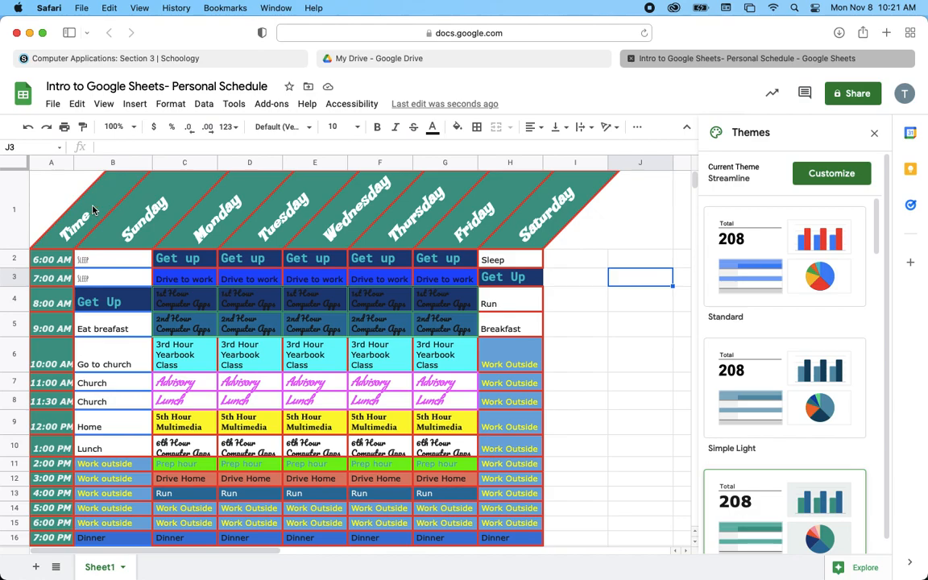
- Undo the Streamline, Simple Light and Standard theme changes
{"action": "key", "text": "super+z"}
{"action": "key", "text": "super+z"}
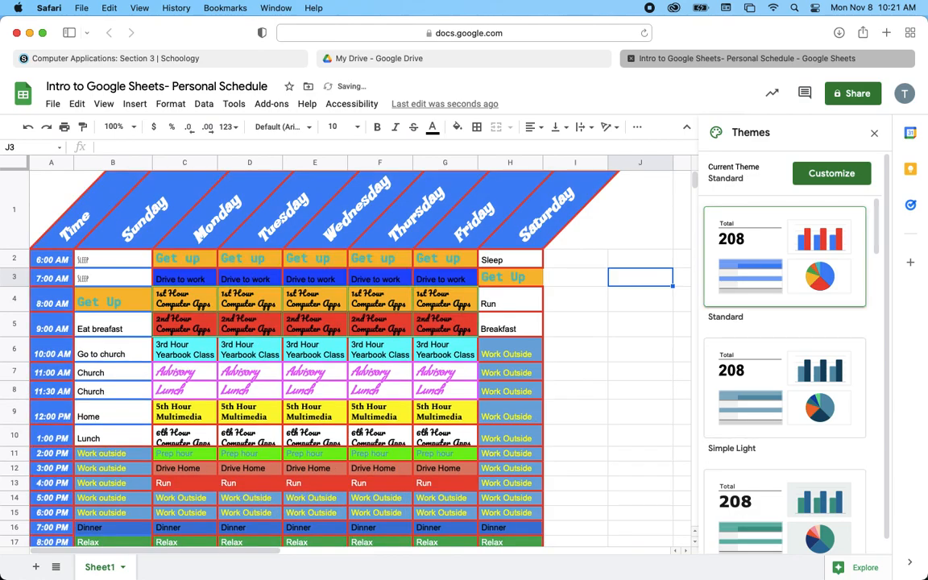
{"action": "key", "text": "super+z"}
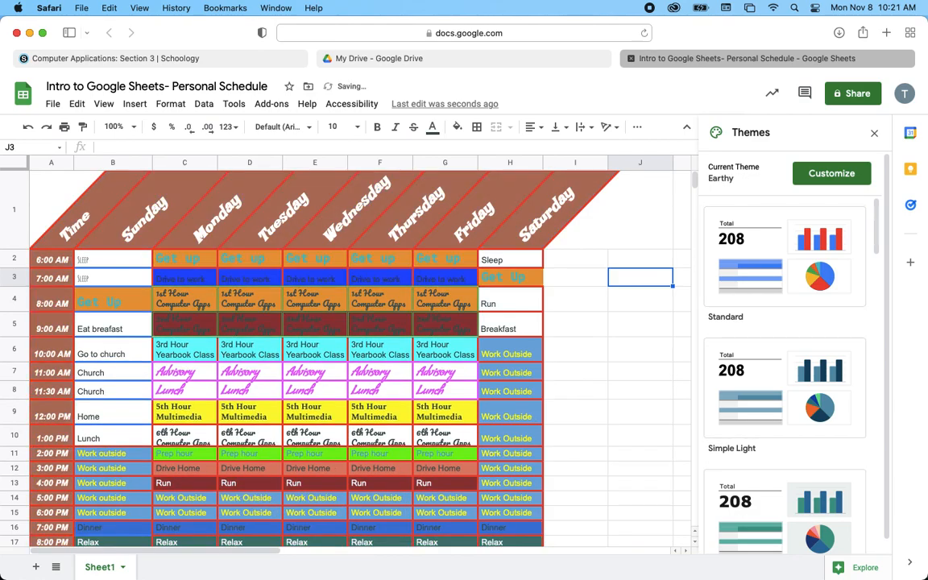
- Undo the Earthy theme change so the schedule uses the Standard theme, and select the Wednesday 1:00 PM cell
{"action": "key", "text": "super+shift+z"}
{"action": "key", "text": "super+z"}
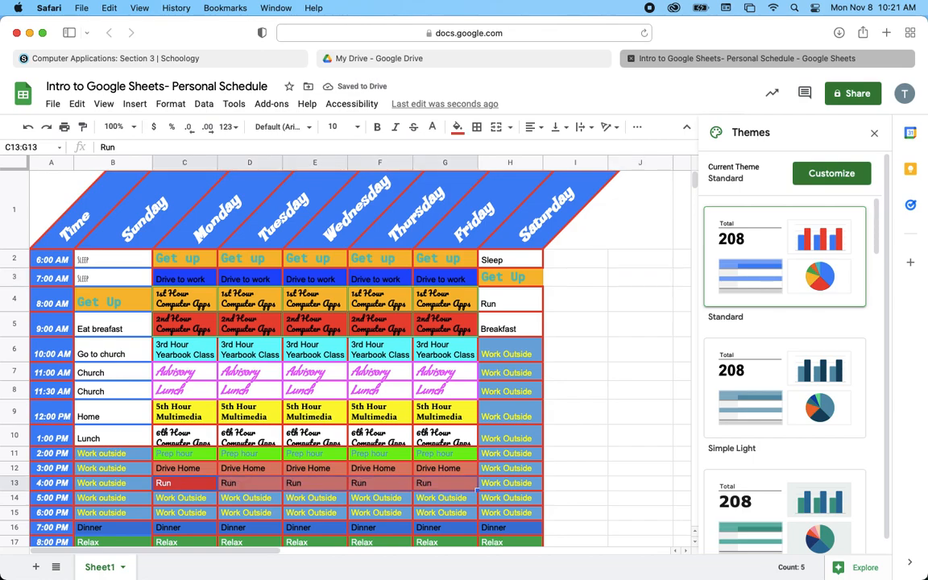
{"action": "key", "text": "super+shift+z"}
{"action": "left_click", "coordinate": [305, 443]}
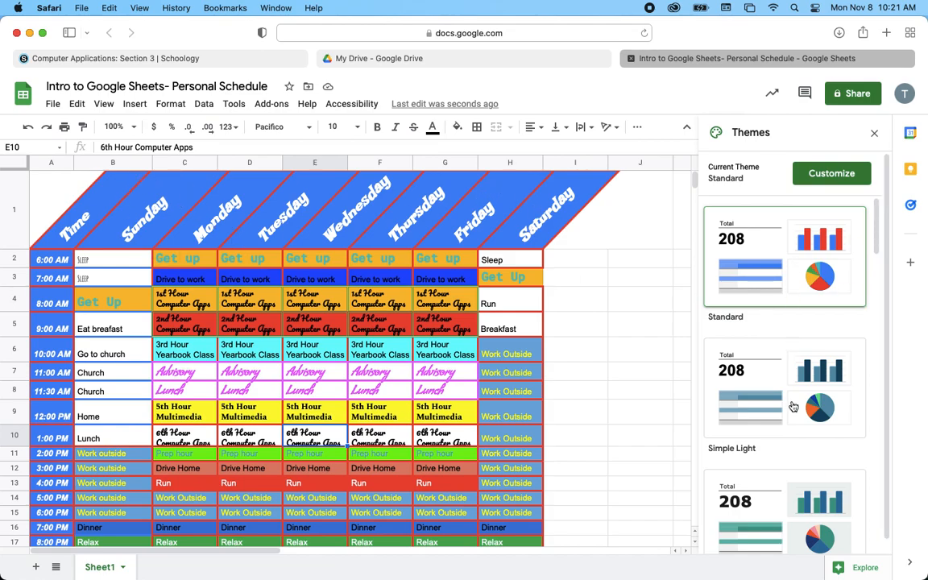
- Close the themes list after looking through it and hide the sheet's title and menu area
{"action": "scroll", "coordinate": [775, 537], "scroll_direction": "down", "scroll_amount": 10}
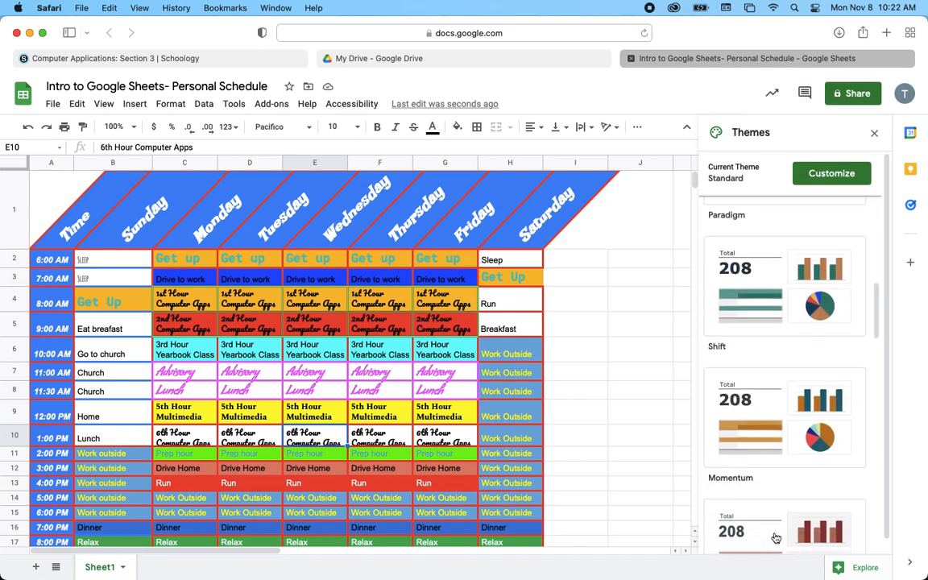
{"action": "scroll", "coordinate": [775, 537], "scroll_direction": "up", "scroll_amount": 10}
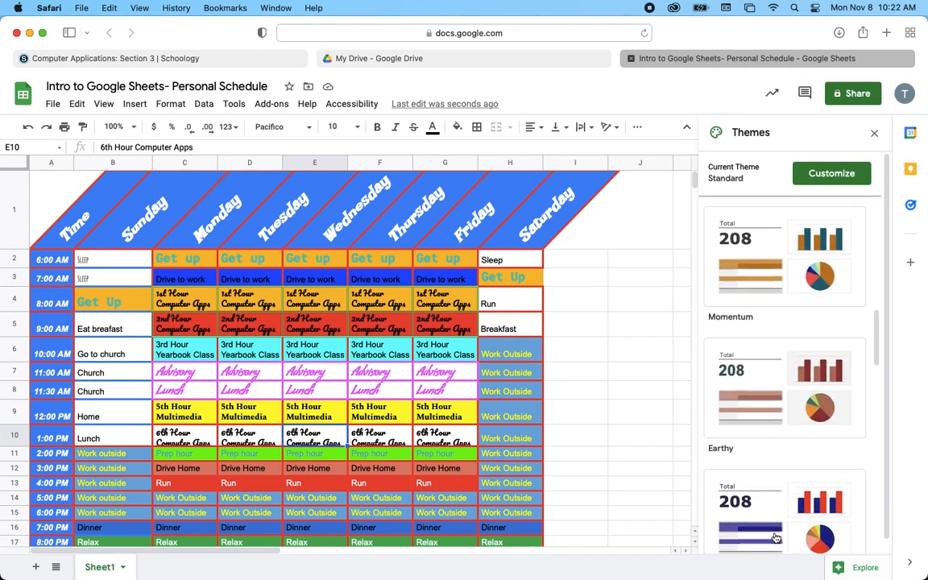
{"action": "left_click", "coordinate": [874, 133]}
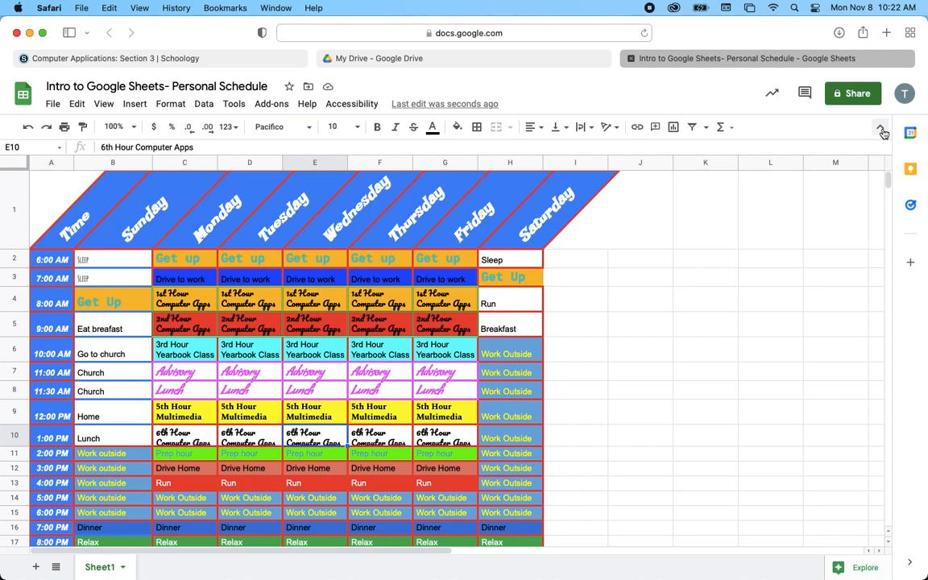
{"action": "left_click", "coordinate": [882, 133]}
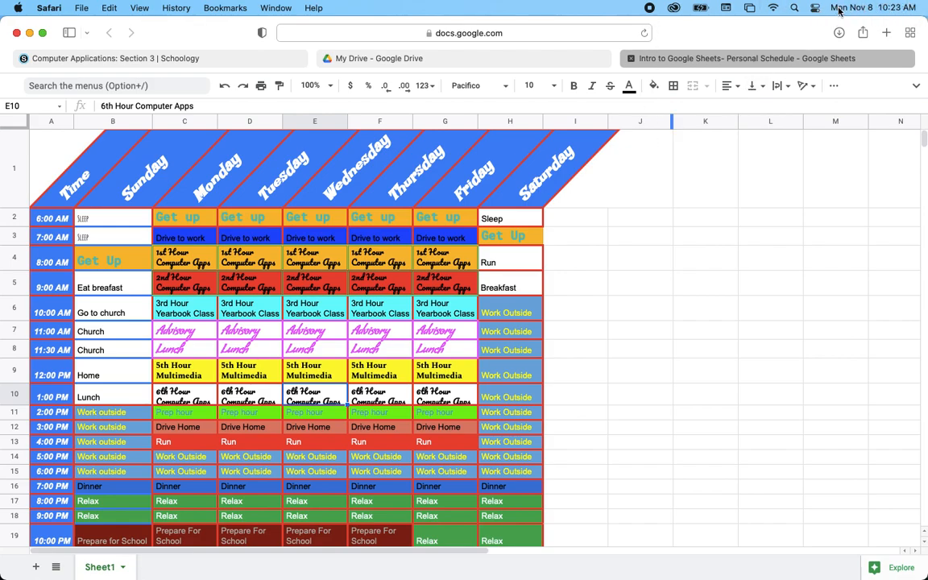
- Lock the screen and unlock it again with the account password
{"action": "mouse_move", "coordinate": [927, 0]}
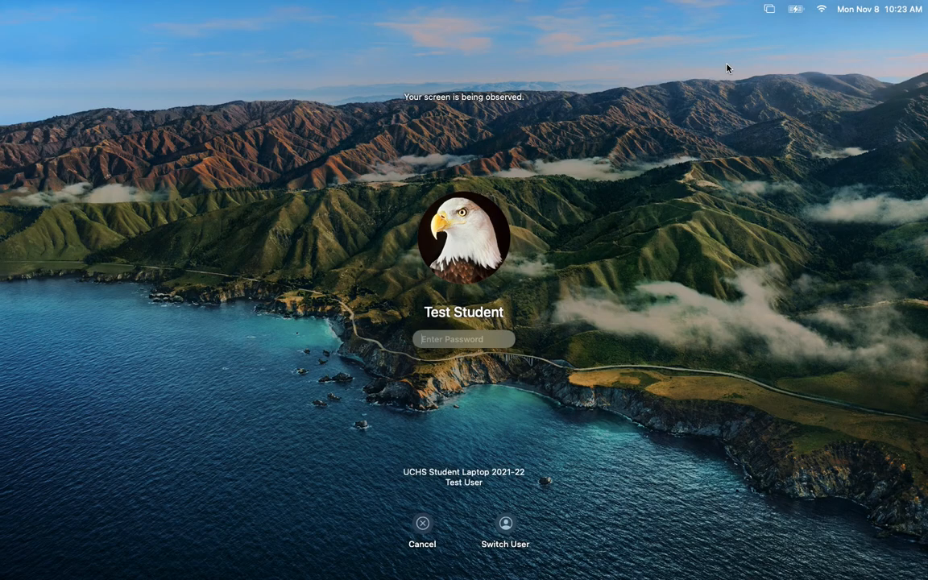
{"action": "type", "text": "••••"}
{"action": "key", "text": "Return"}
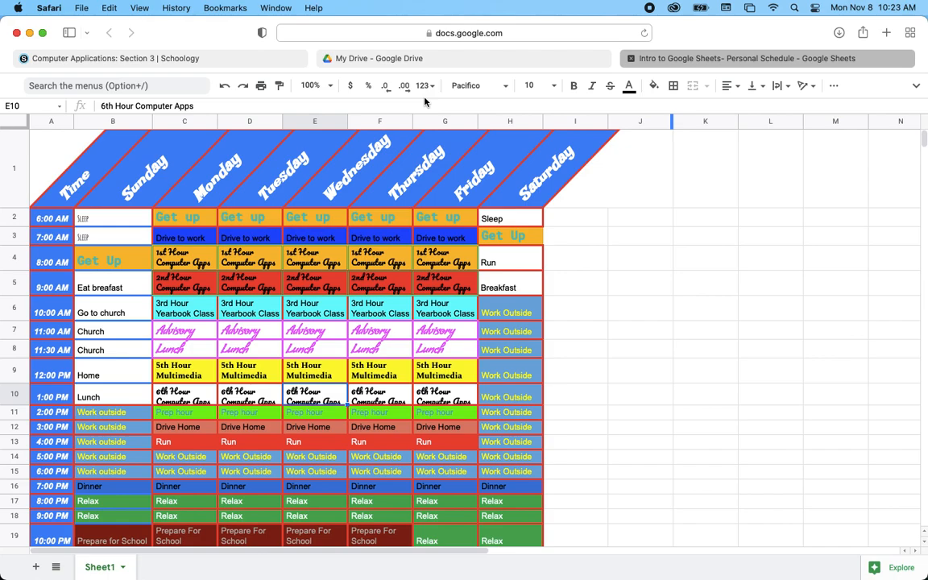
- Take a full-screen screenshot of the schedule, open it in the markup preview and close the preview, keeping the image
{"action": "key", "text": "super+shift+3"}
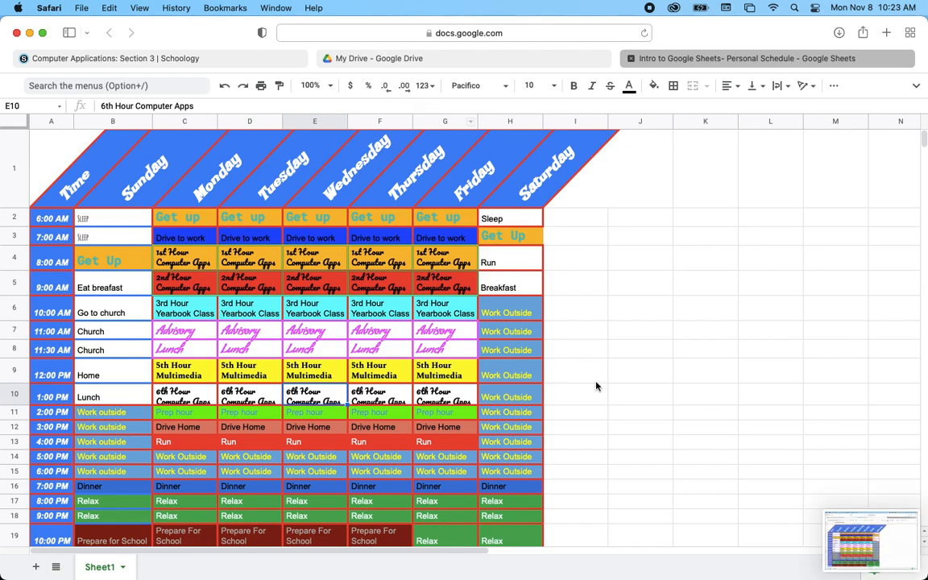
{"action": "left_click", "coordinate": [856, 530]}
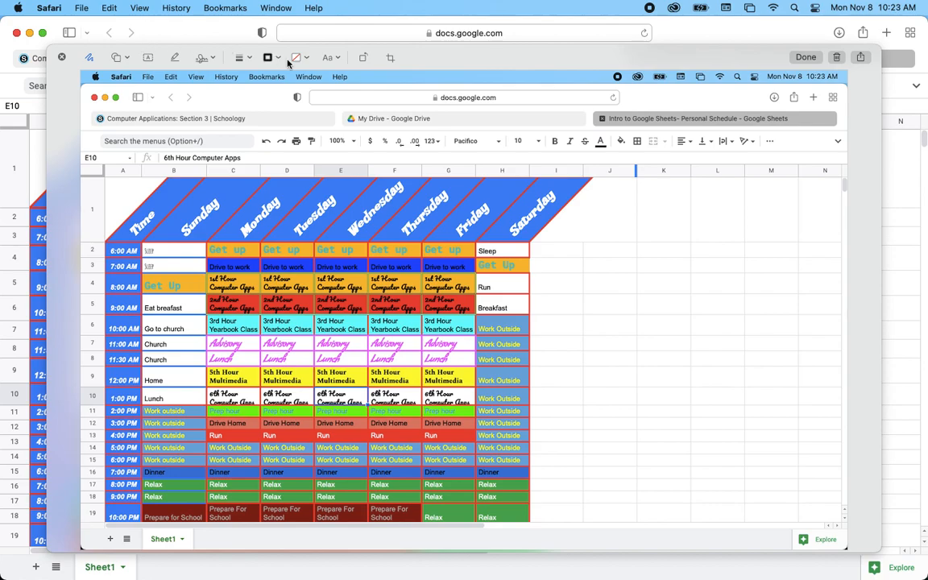
{"action": "left_click", "coordinate": [808, 57]}
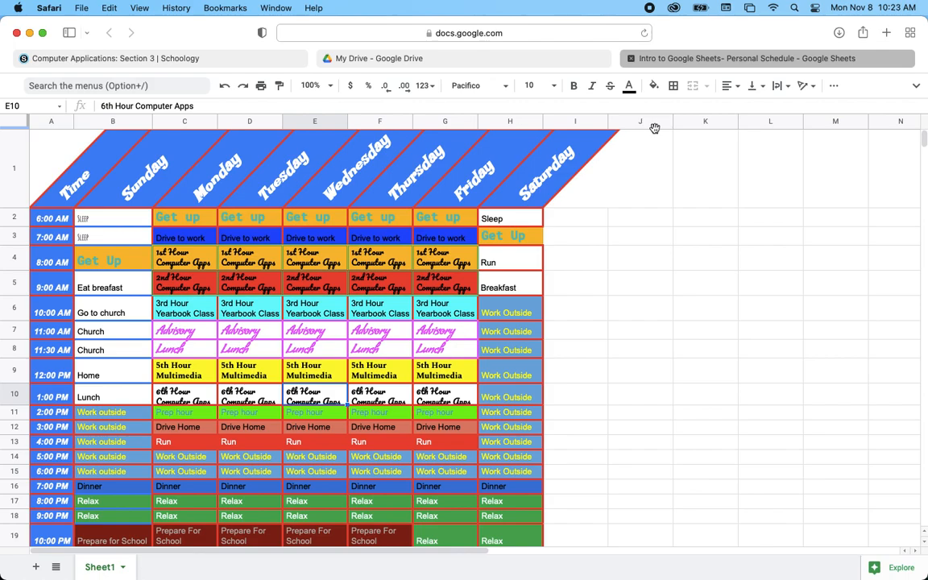
- Switch to the Computer Applications: Section 3 course page in Schoology
{"action": "left_click", "coordinate": [191, 55]}
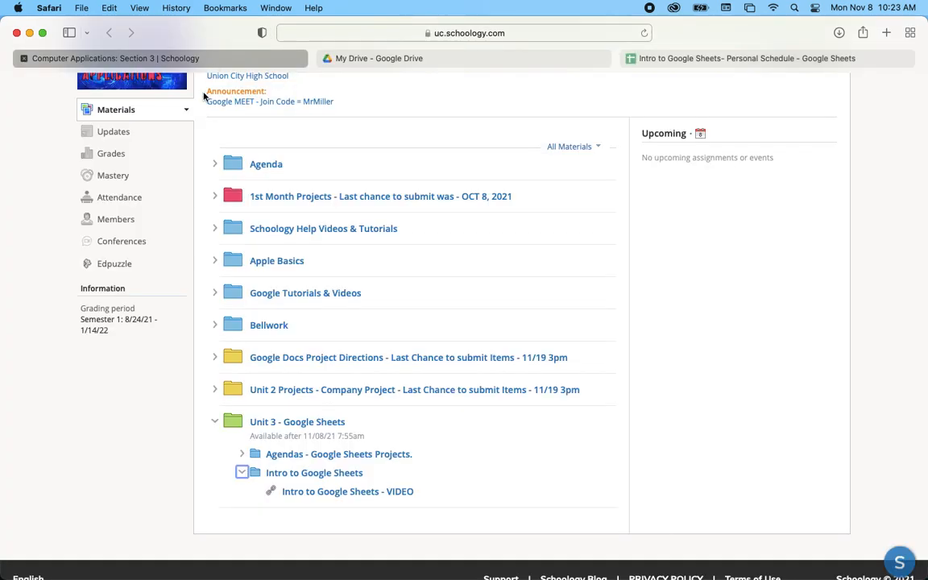